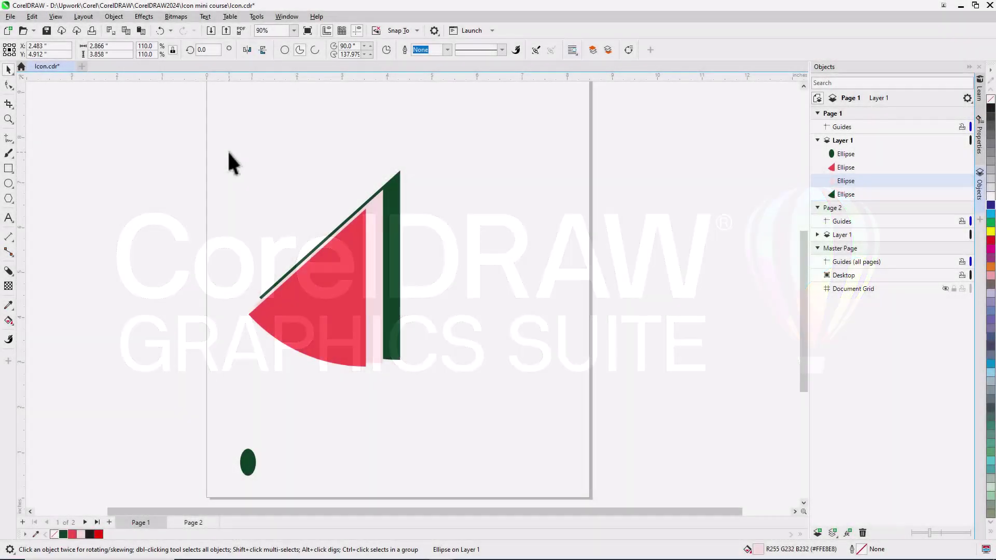
Align the three watermelon pieces on their right and top edges and group them.
drag(231, 152, 447, 394)
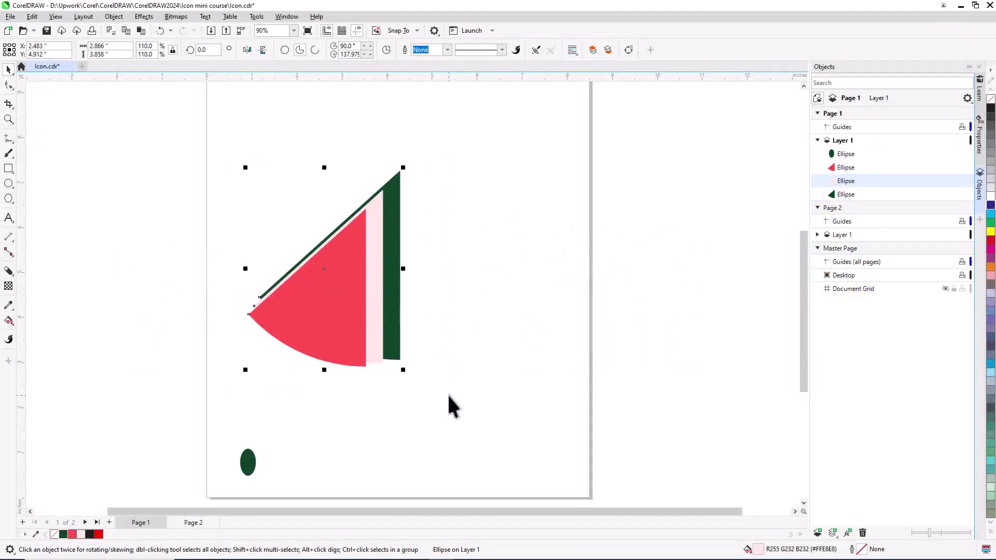
key(r)
key(t)
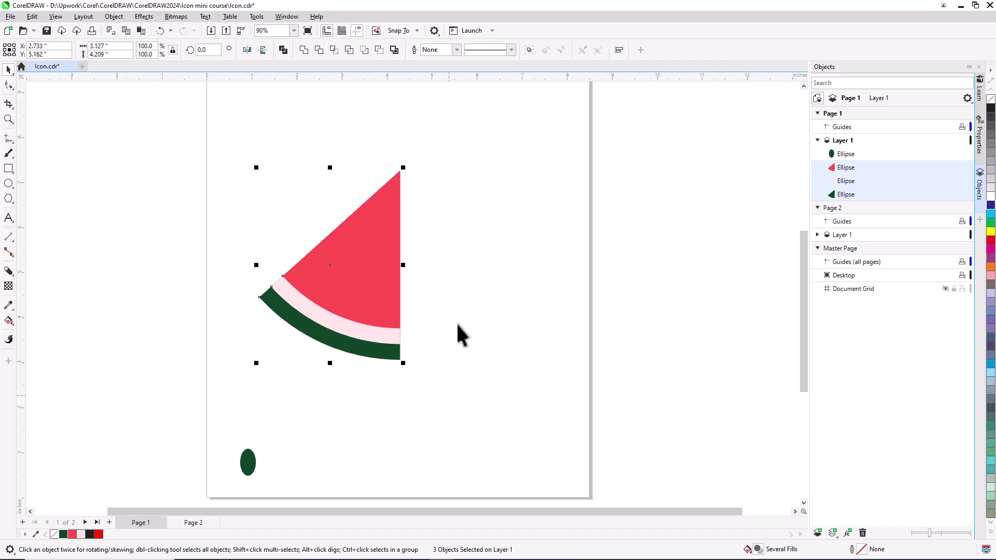
key(ctrl+g)
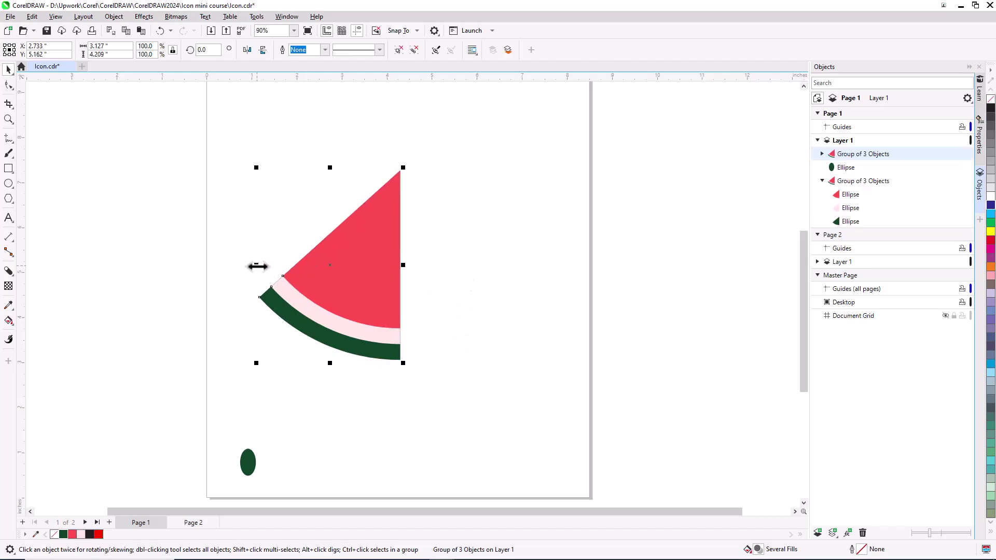
Mirror the grouped half into a full slice and make the right half's flesh bright red.
drag(258, 266, 548, 271)
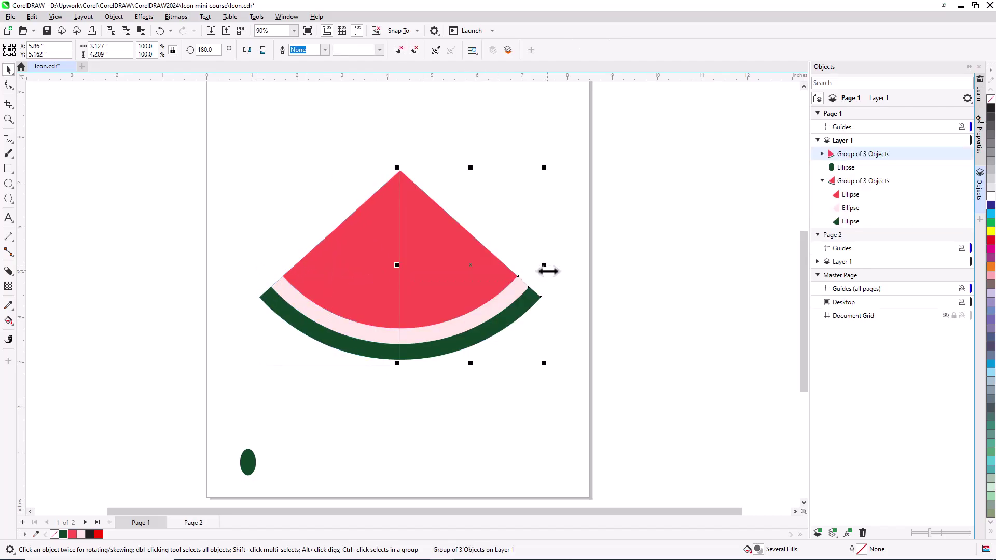
ctrl+click(435, 267)
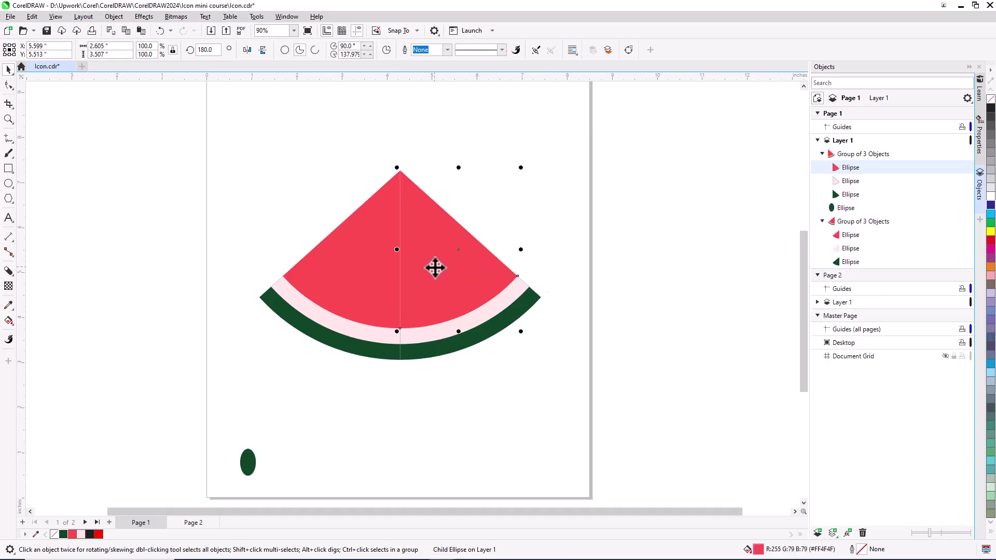
click(99, 534)
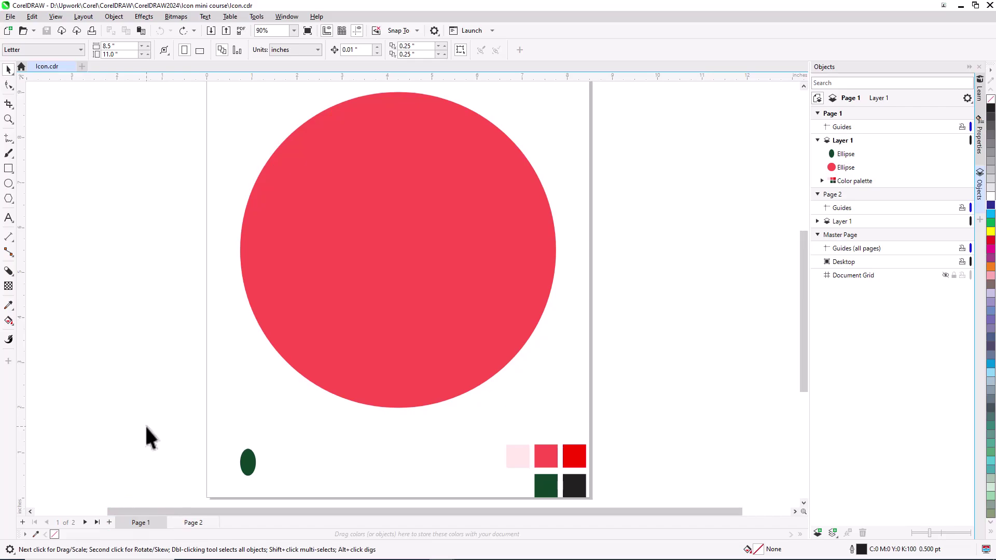
click(192, 524)
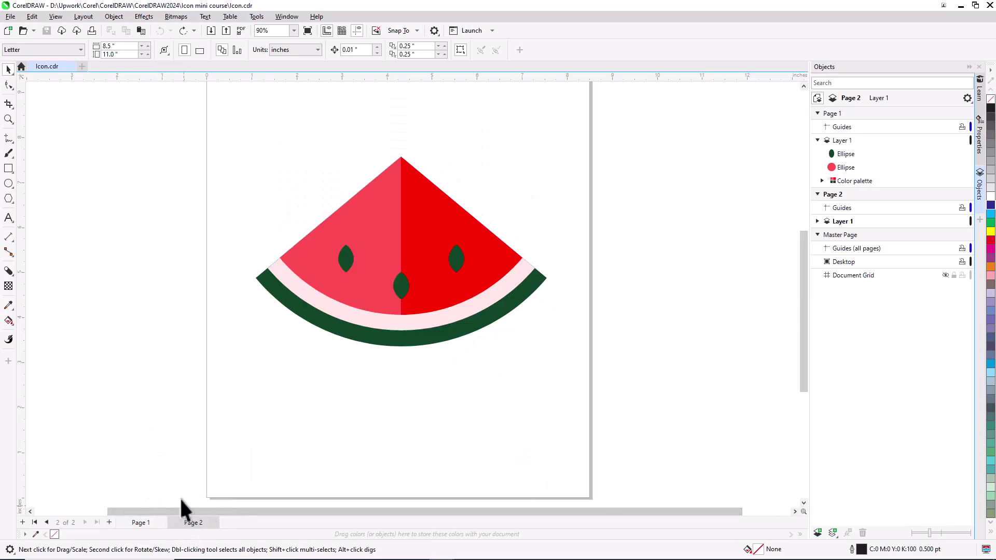
click(144, 522)
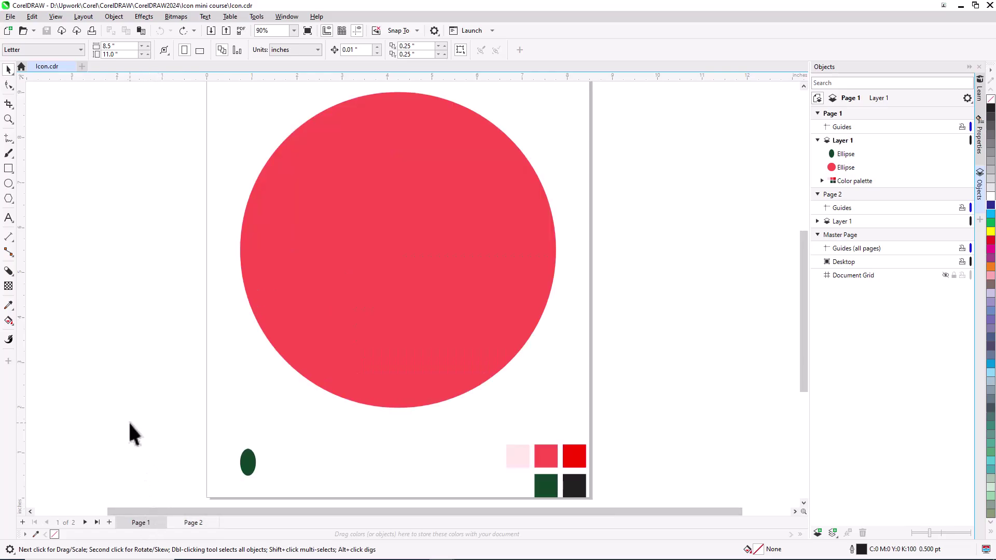
Add the drawing's own colours (green, reds, pink, black) to the document palette.
click(287, 17)
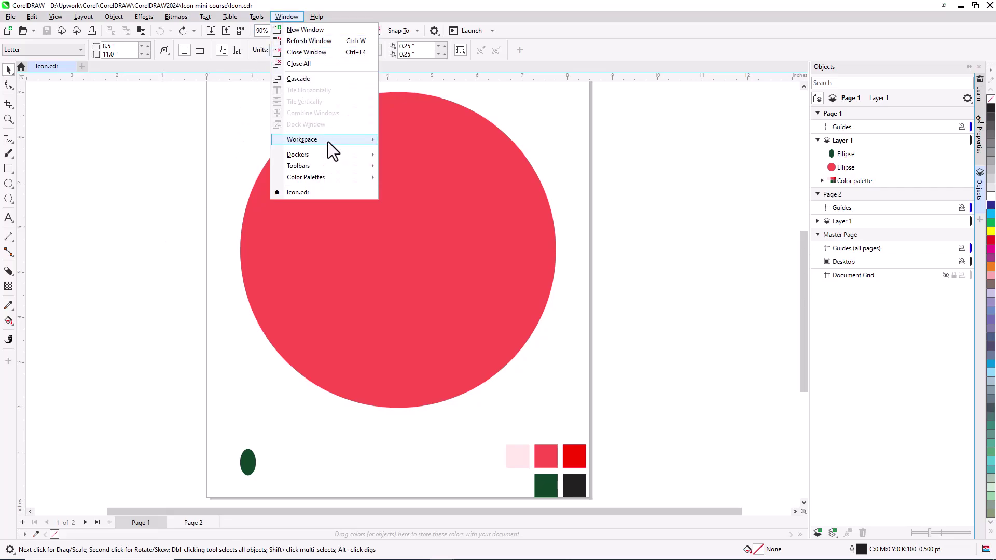
mouse_move(348, 178)
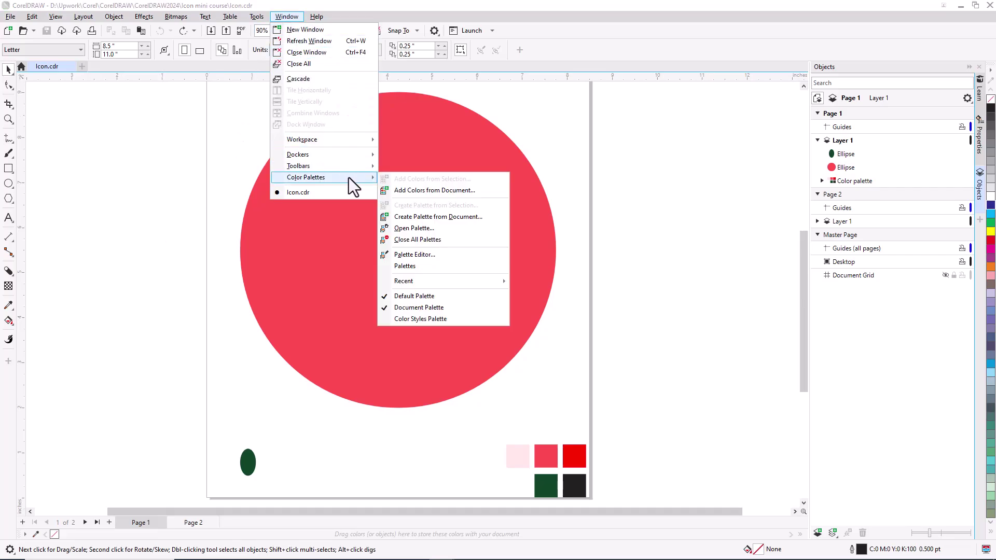
click(410, 194)
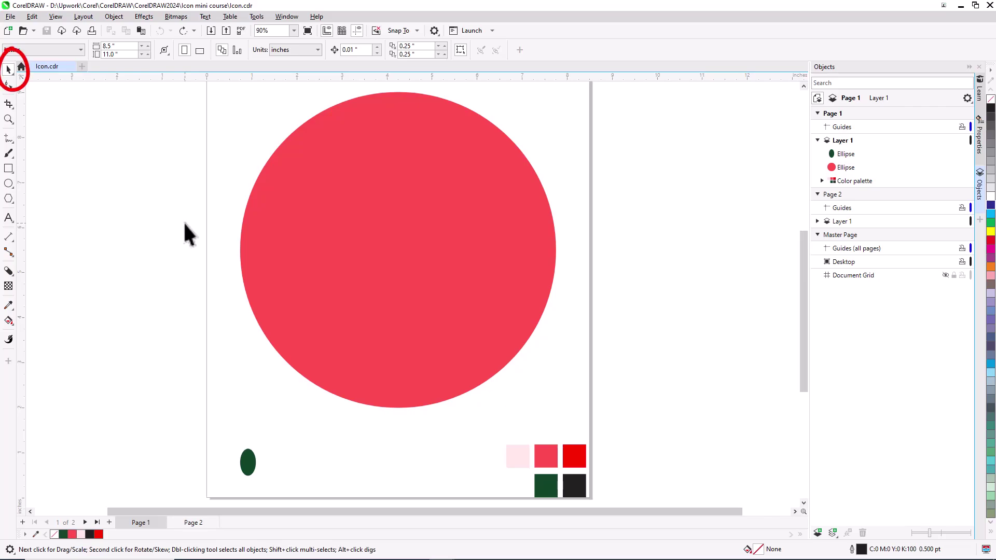
Delete the colour swatch squares from page 1 and enable View > Alignment Guides.
click(540, 459)
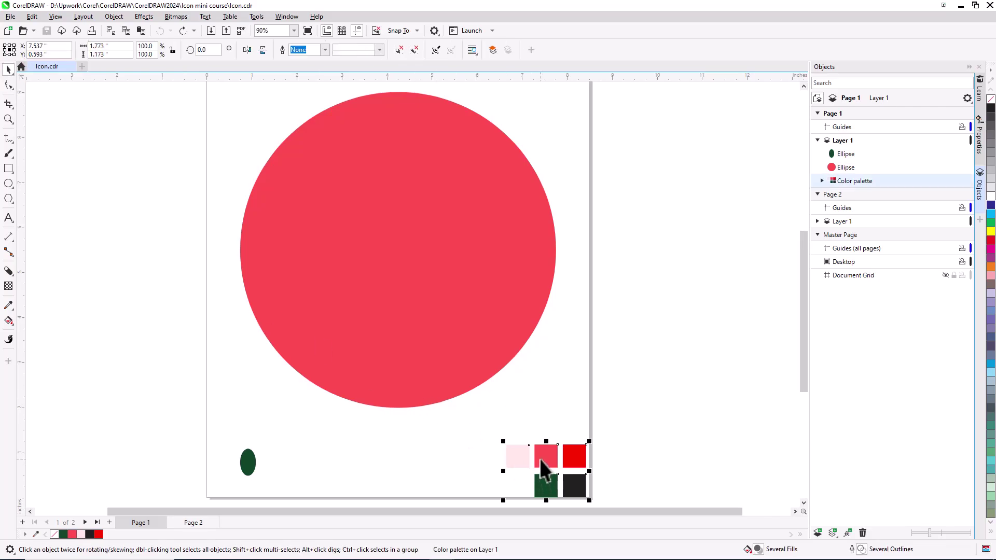
key(Delete)
click(58, 17)
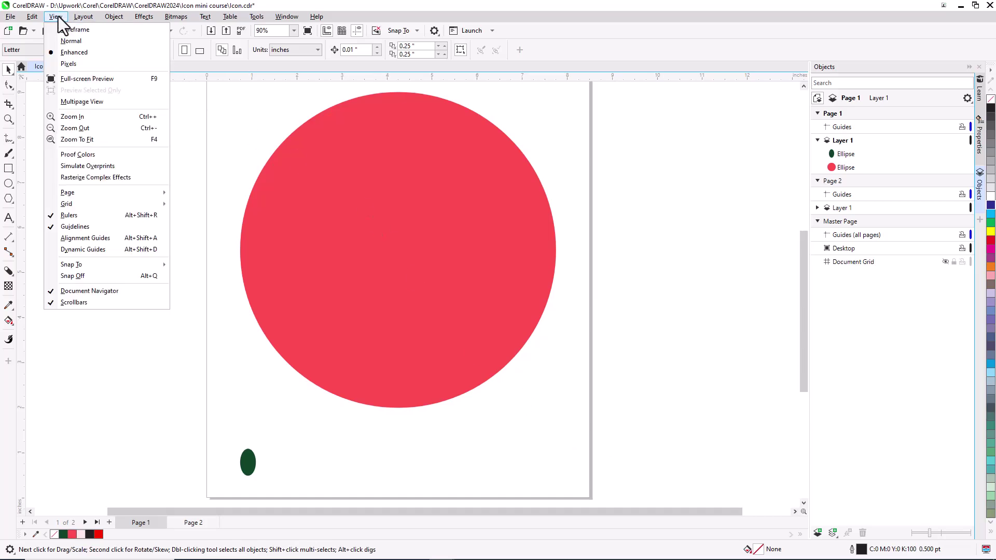
click(117, 240)
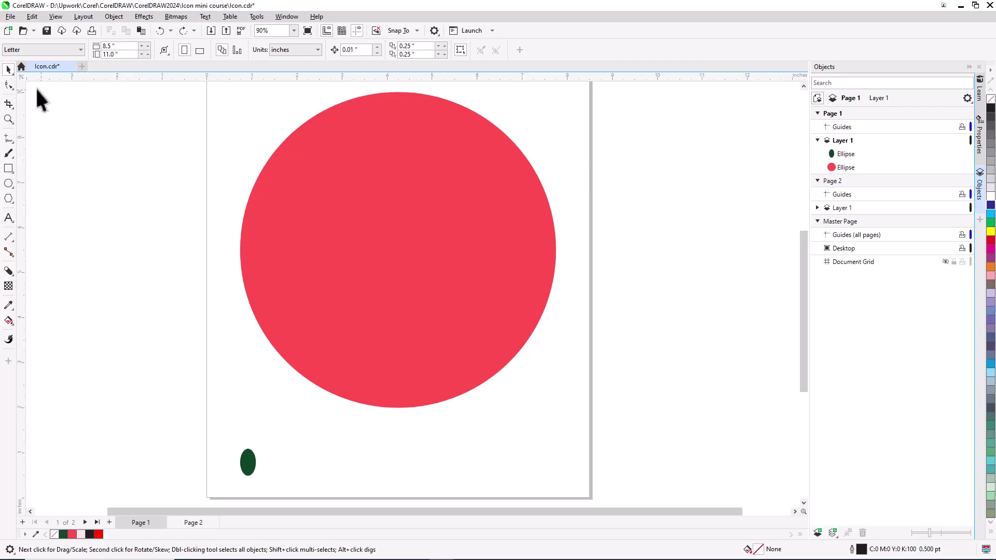
Cut the red circle into a pie wedge (90° to about 138°) and mirror it vertically.
click(9, 85)
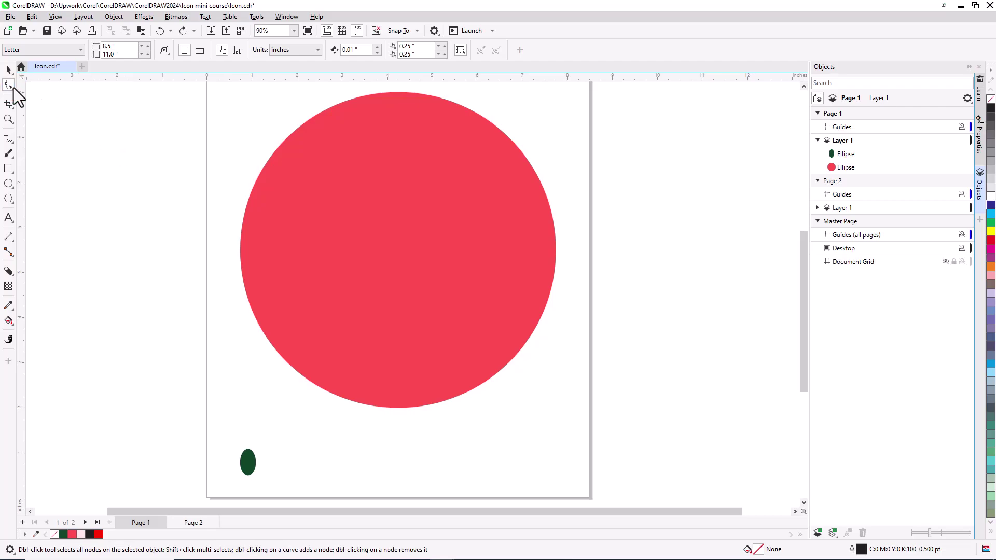
click(345, 249)
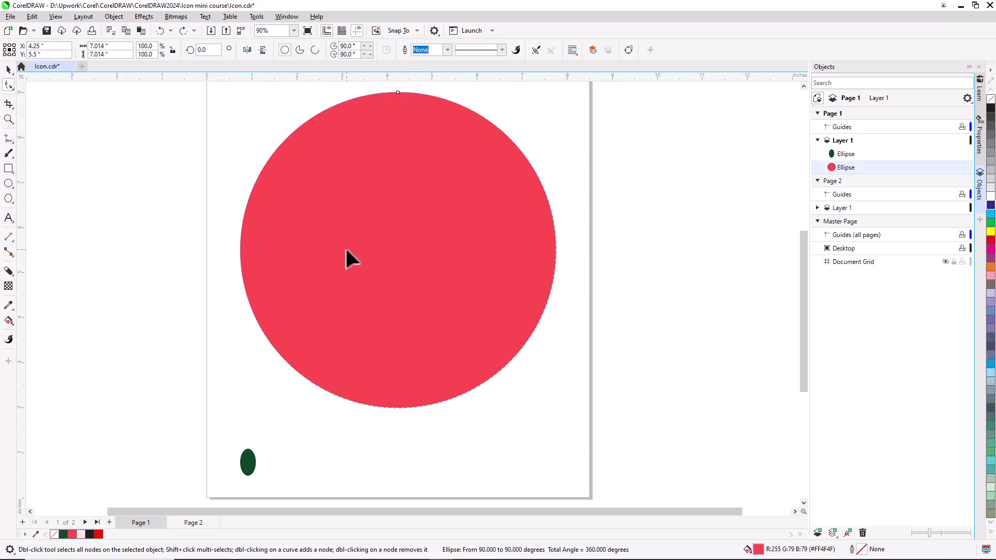
drag(397, 92, 302, 167)
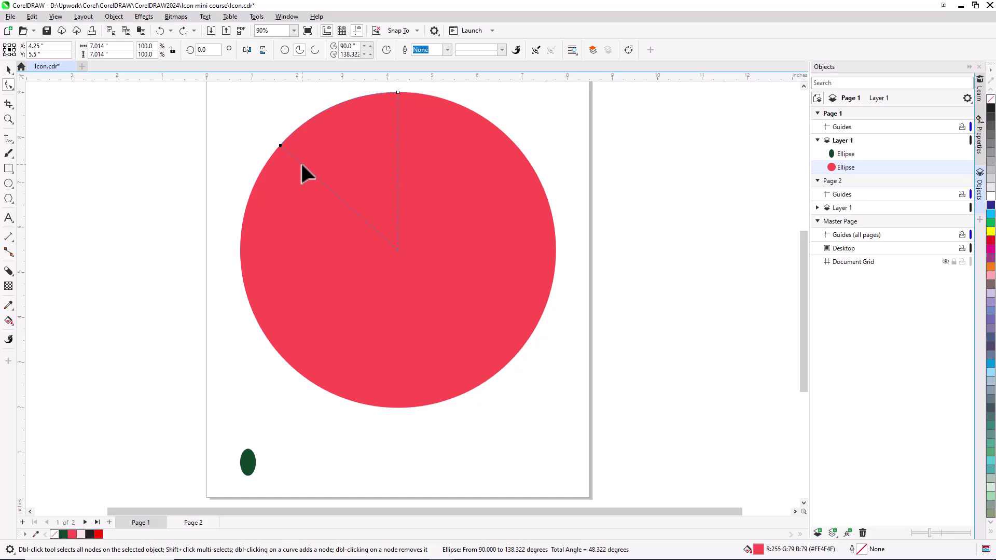
drag(302, 164, 302, 164)
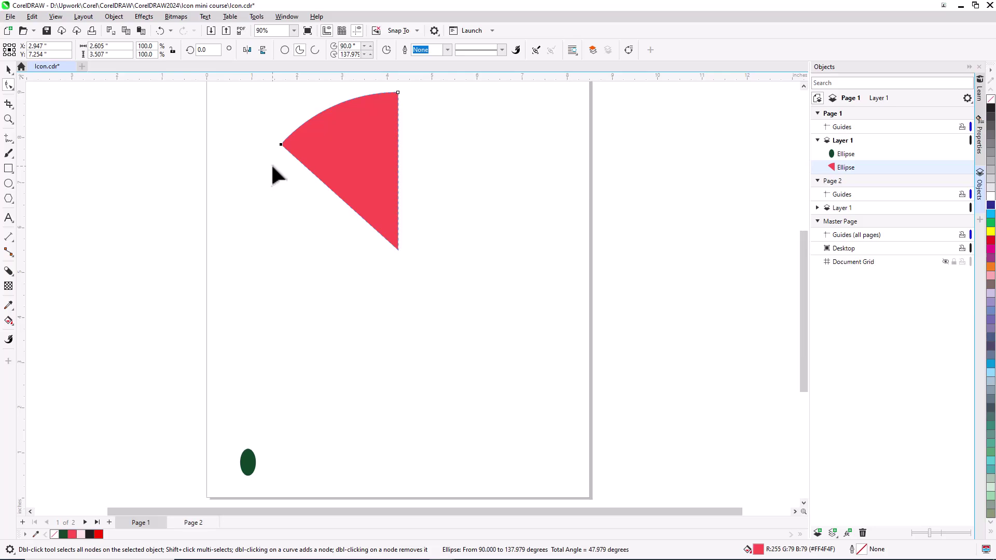
click(8, 70)
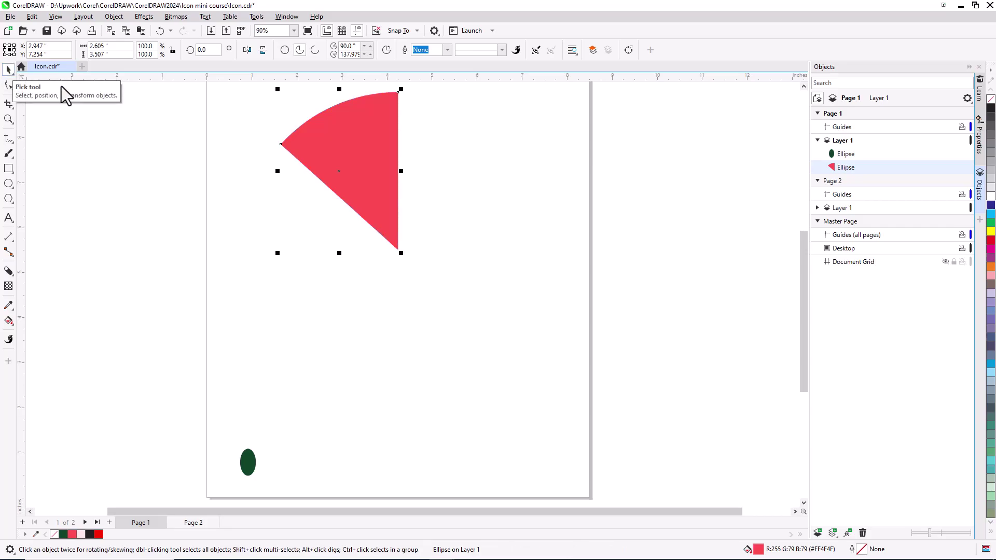
click(261, 53)
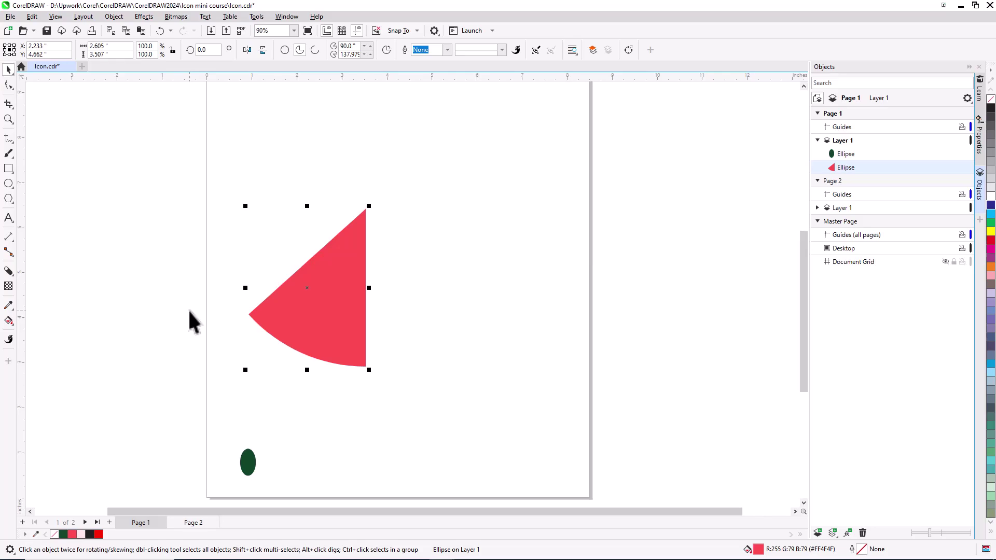
Duplicate the red wedge and scale the copy proportionally to 110% (2.866" by 3.858").
key(ctrl+d)
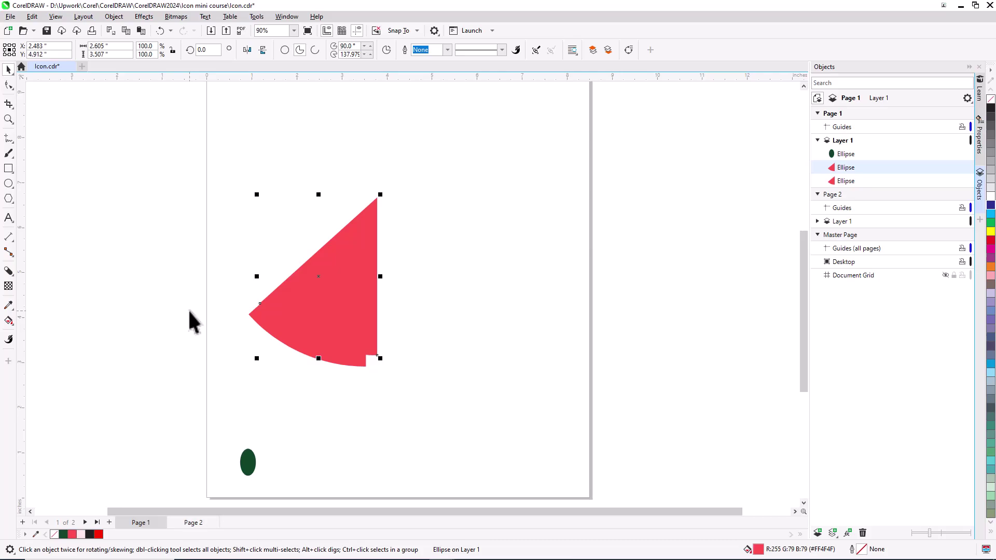
click(173, 50)
click(146, 46)
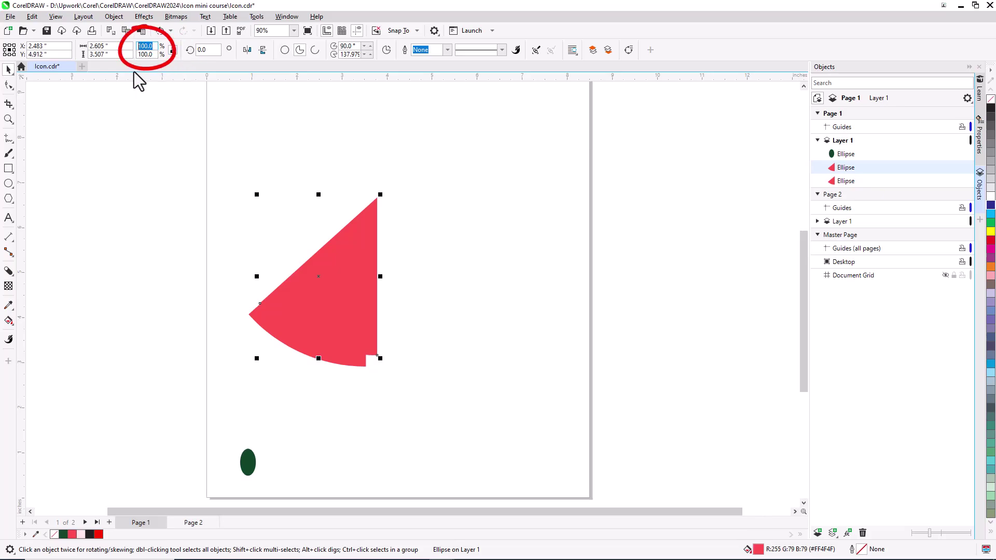
text(11)
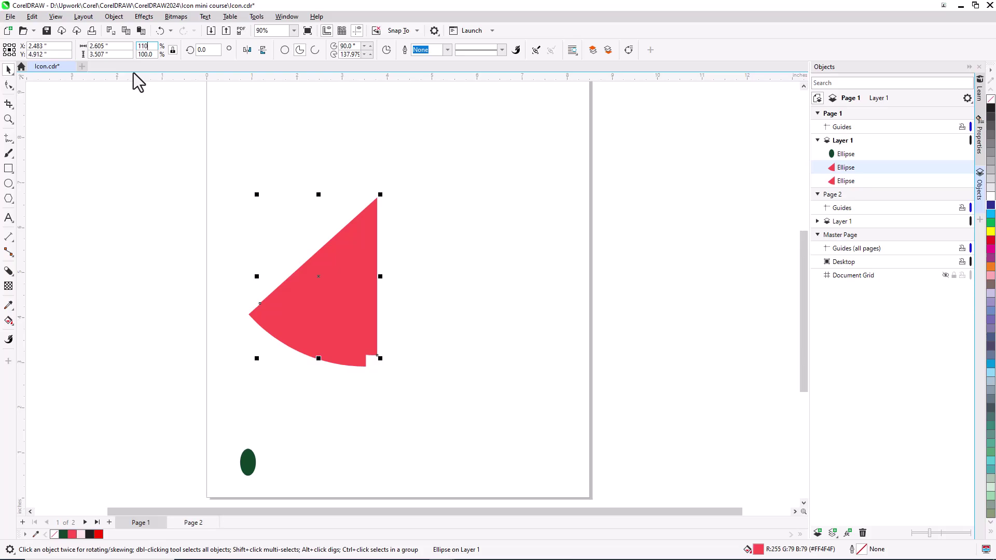
text(0)
key(Return)
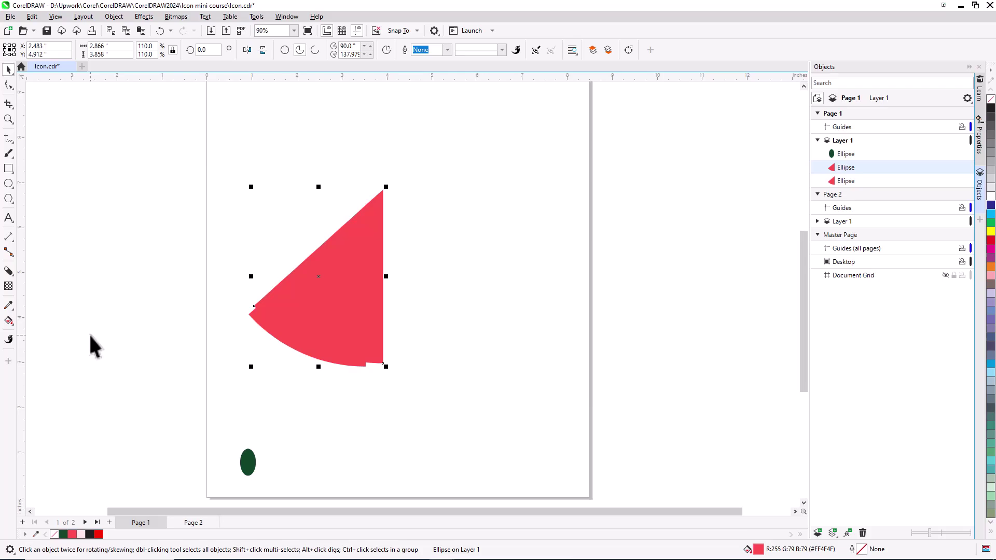
Colour the 110% copy light pink, then add a 120% duplicate wedge coloured dark green.
click(81, 534)
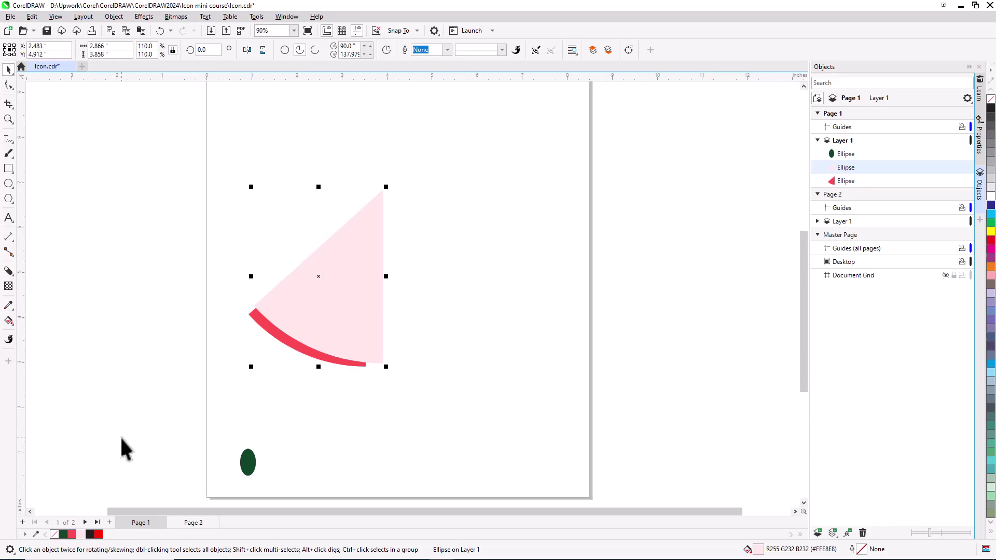
key(ctrl+r)
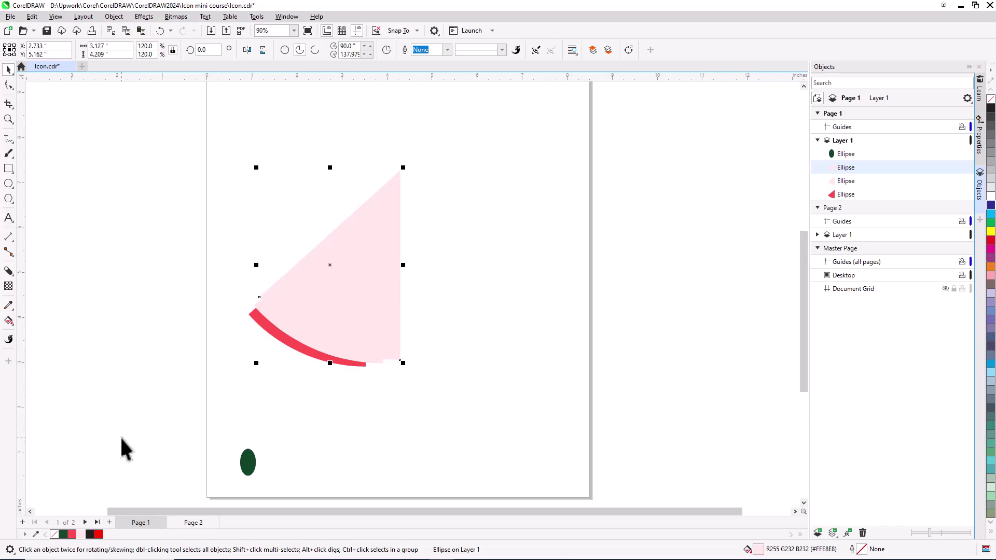
click(63, 534)
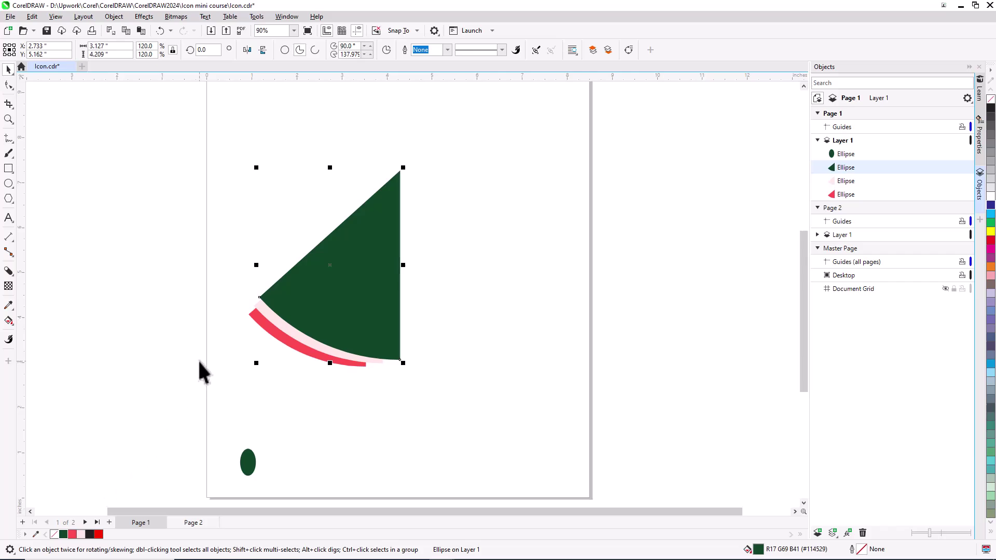
Send the dark green wedge to the back of the page.
right_click(348, 248)
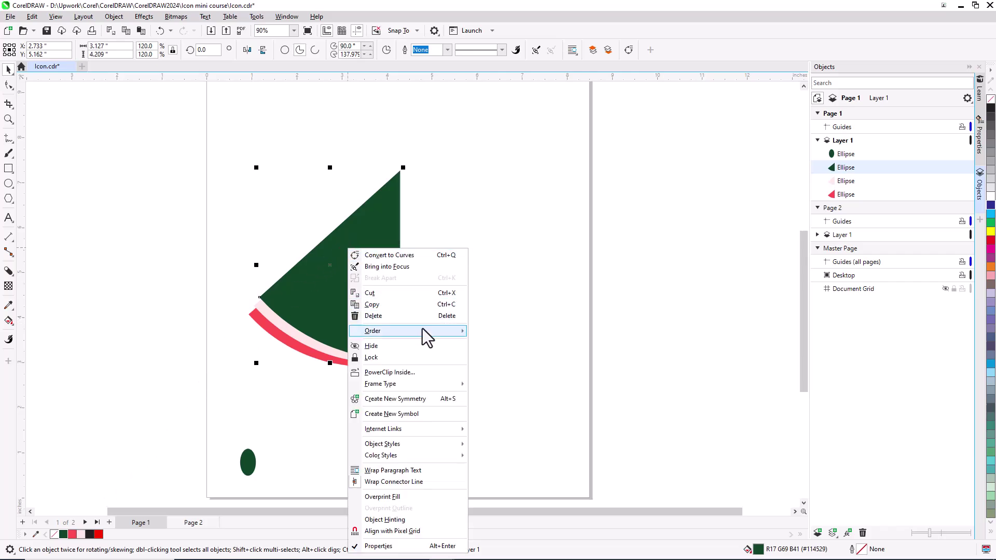
mouse_move(428, 332)
click(498, 346)
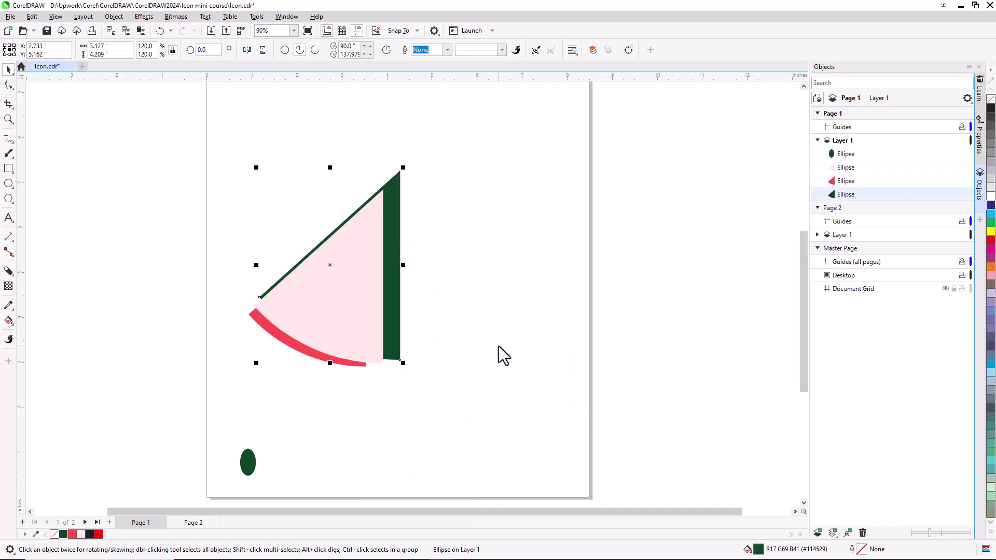
Move the pink wedge back one so it sits behind the red wedge.
right_click(365, 291)
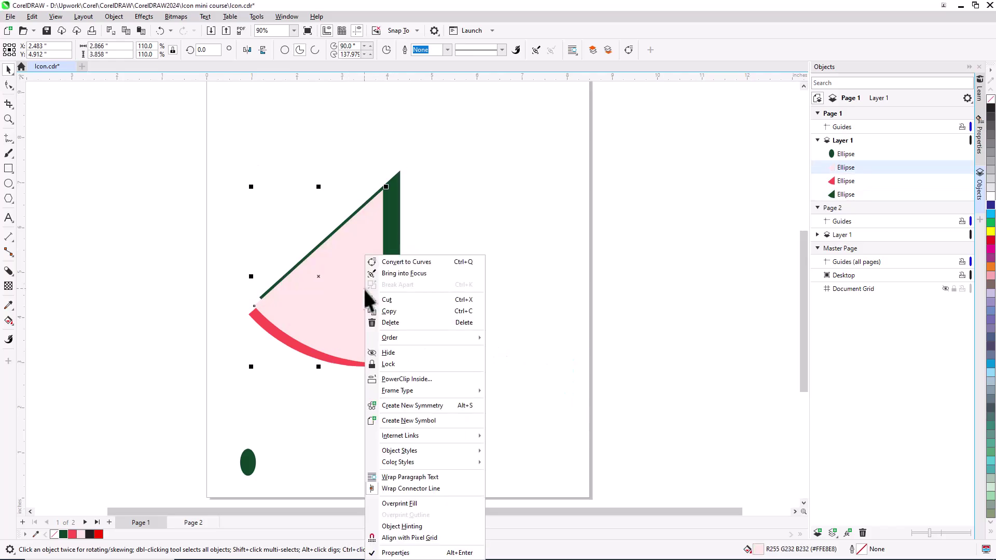
mouse_move(421, 339)
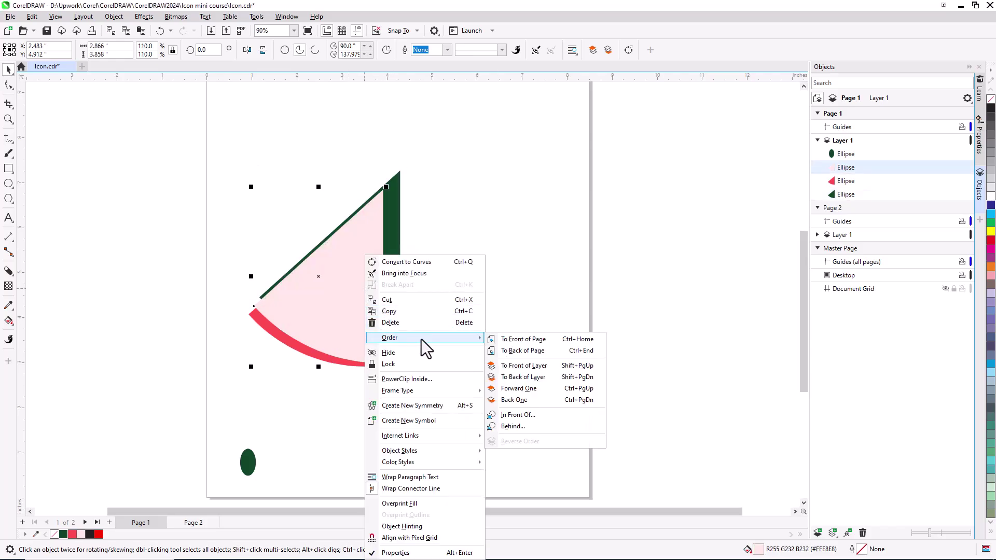
click(536, 402)
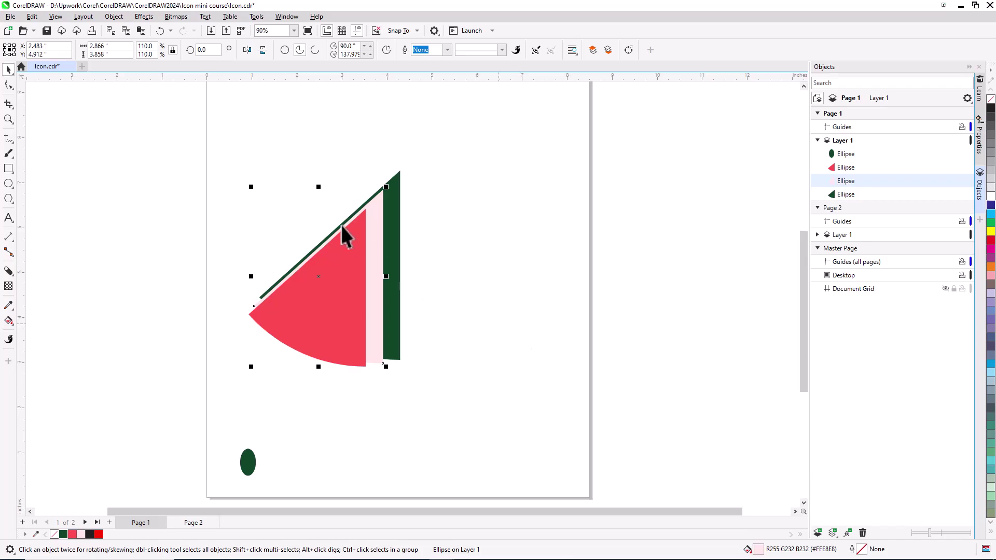
Align the red, pink and green wedges right and bottom, then group them into one object.
drag(229, 152, 449, 395)
key(r)
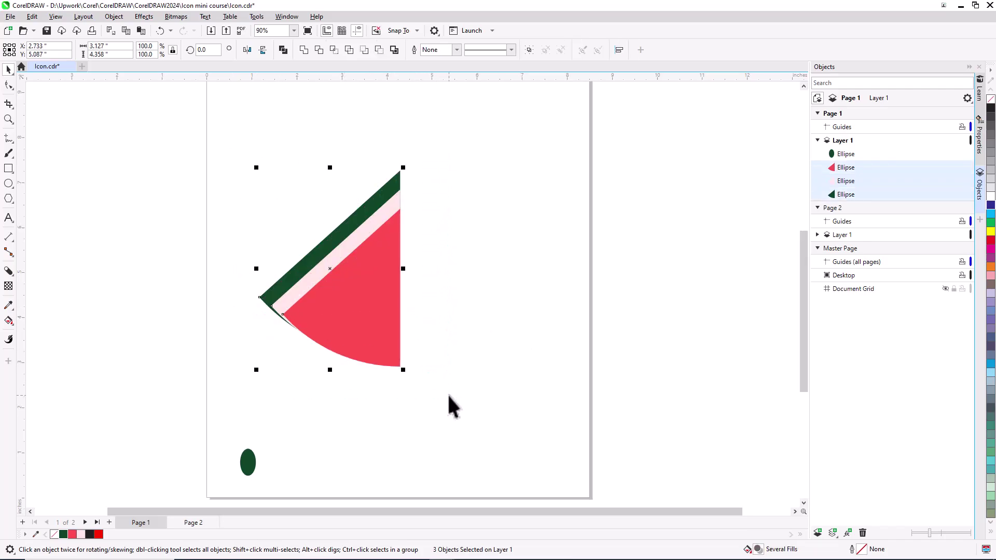
key(b)
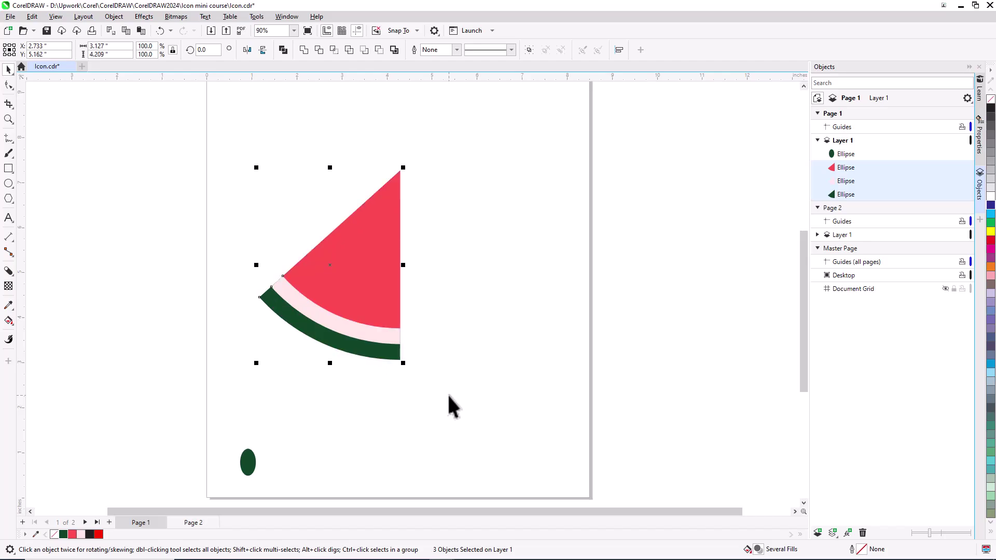
key(ctrl+g)
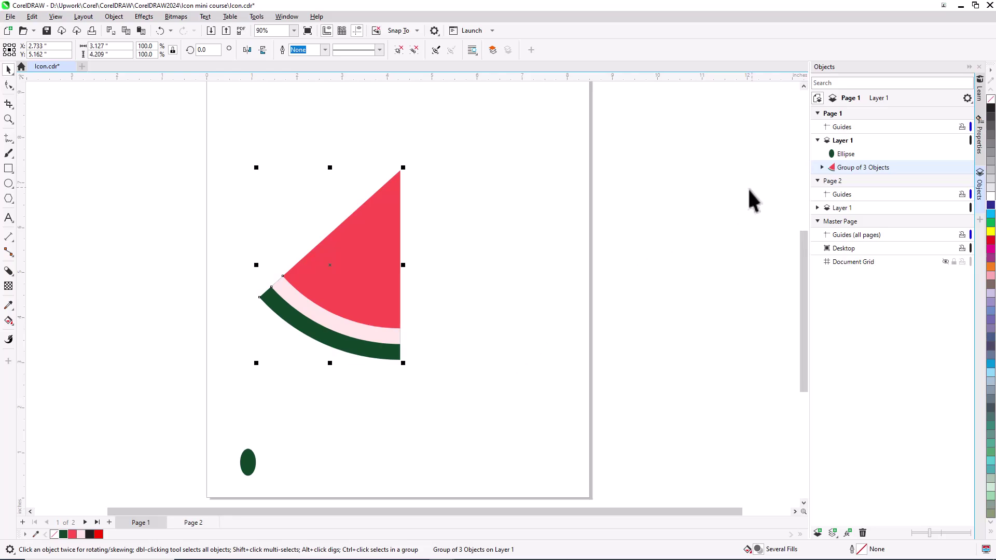
click(822, 167)
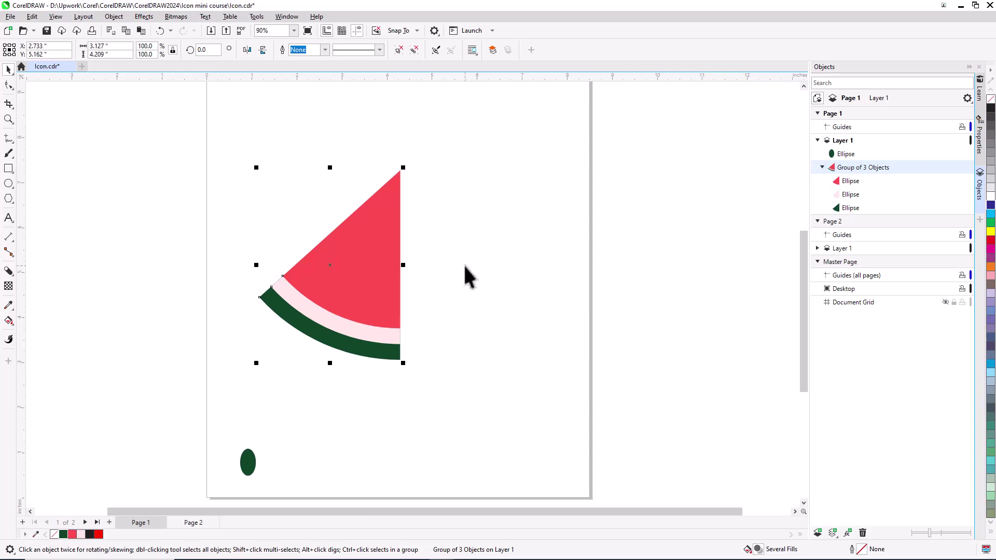
Paste a copy of the wedge group, mirror it into the right half, and colour its flesh #FF0000.
key(ctrl+c)
key(ctrl+v)
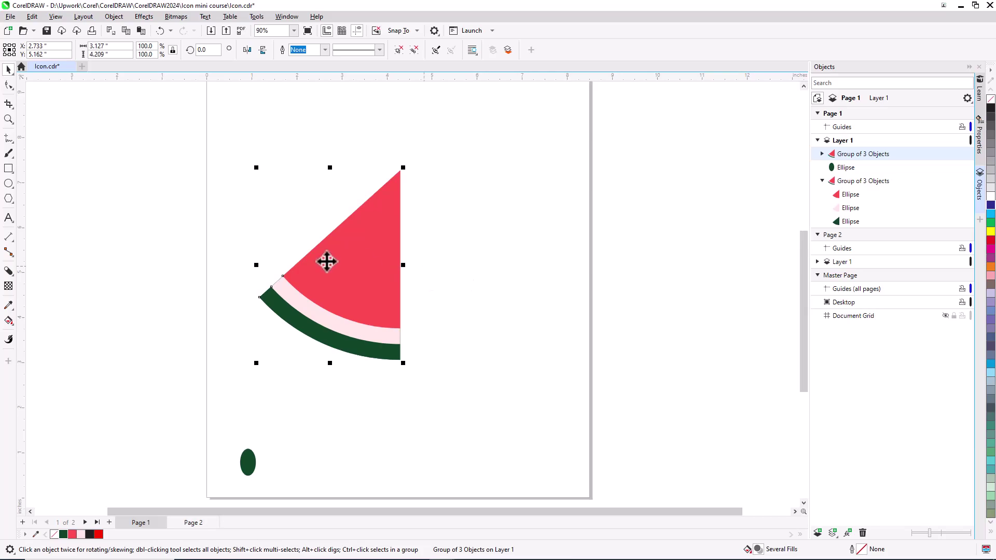
drag(256, 265, 545, 269)
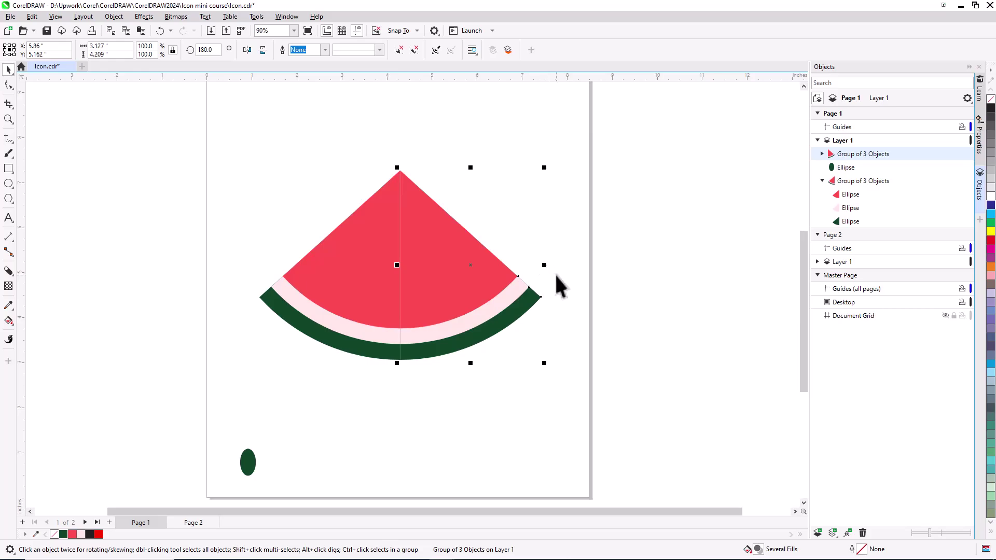
ctrl+click(436, 266)
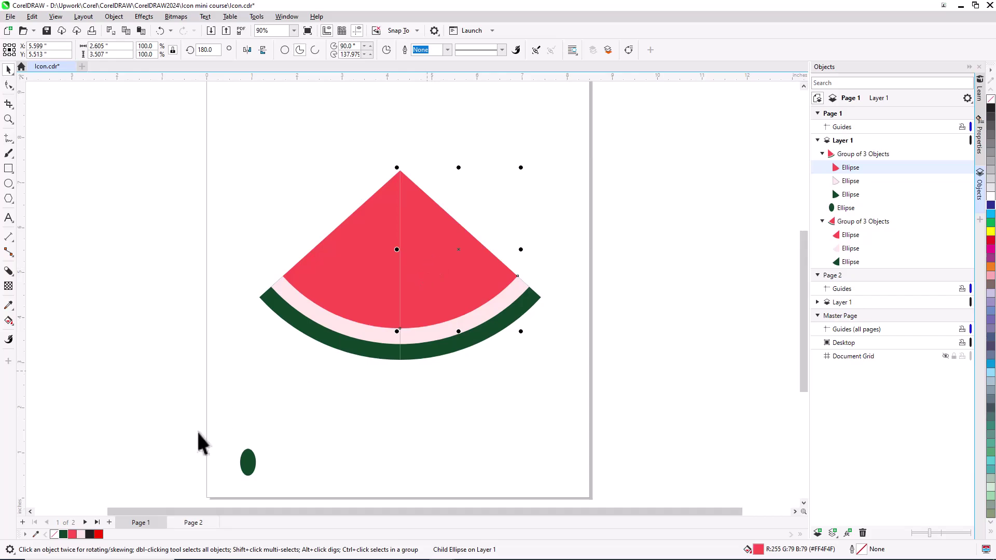
click(99, 534)
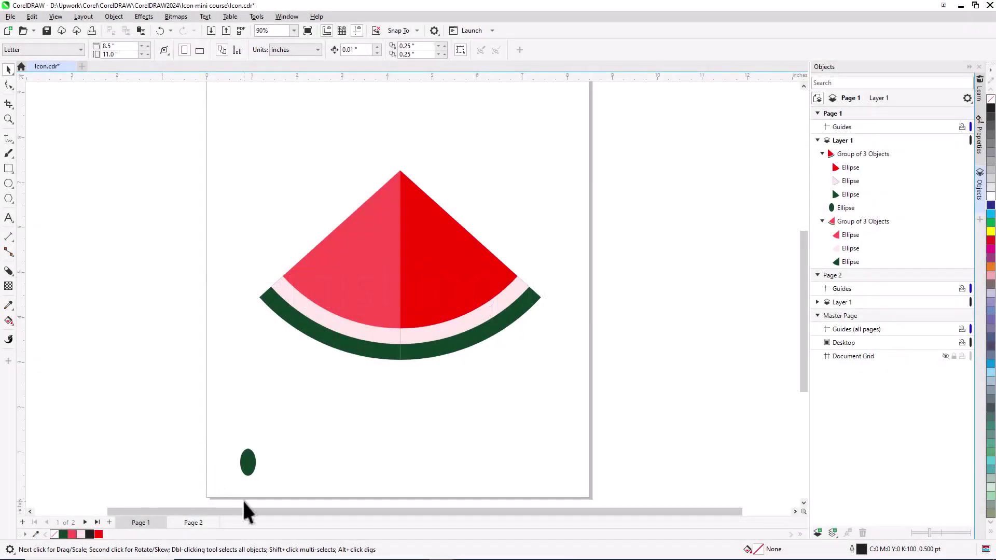
Zoom in and convert the green oval seed to an editable curve.
scroll(245, 508, up, 2)
scroll(241, 499, up, 4)
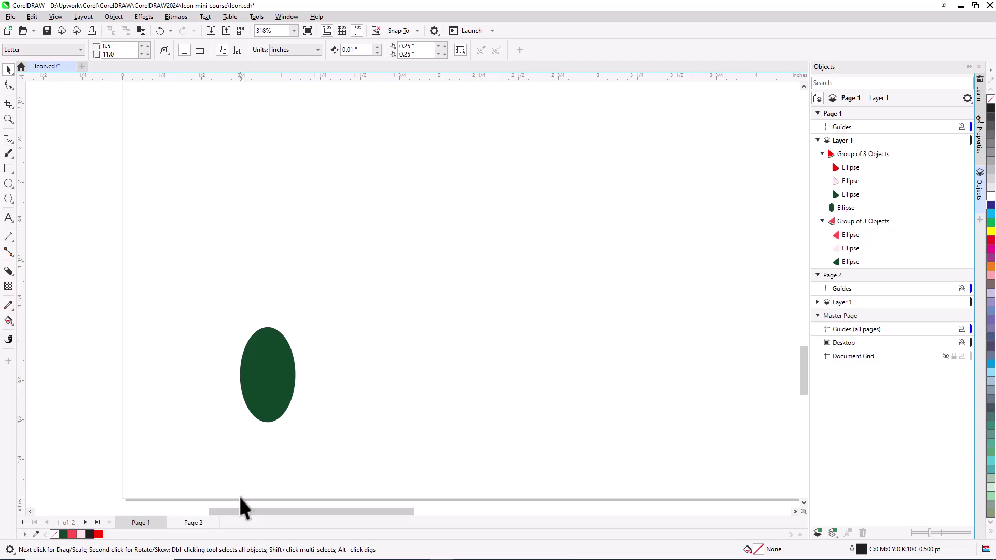
click(8, 86)
click(251, 386)
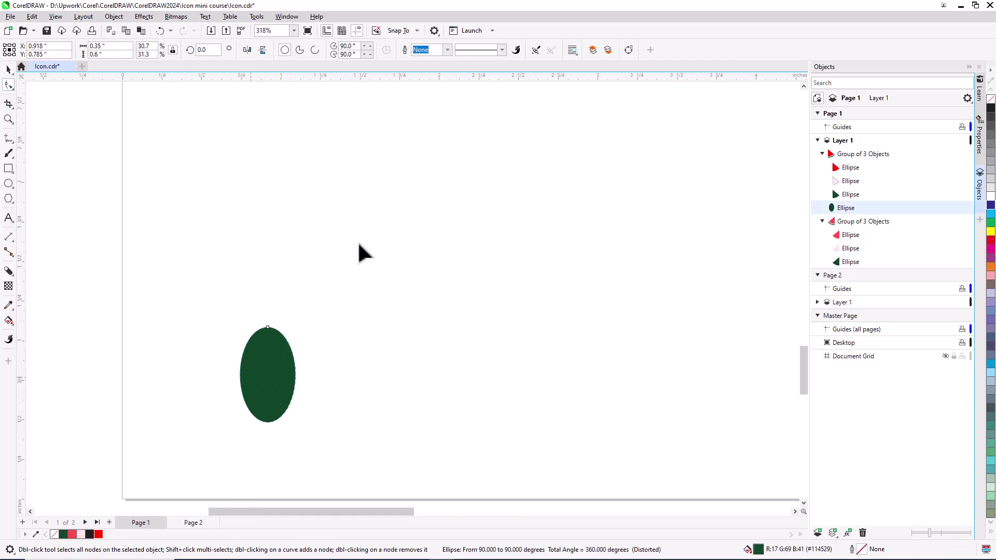
click(630, 50)
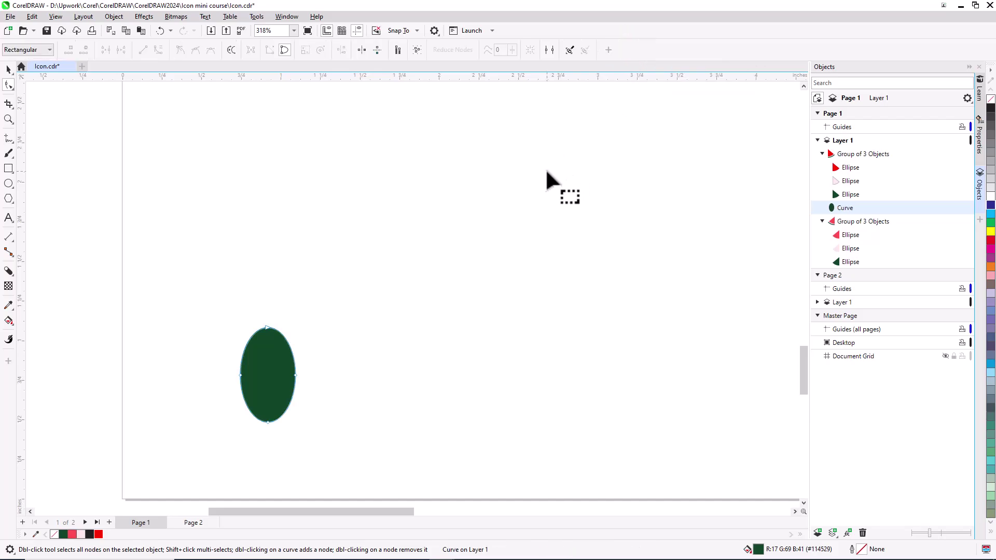
Sharpen the seed's top and bottom nodes into pointed almond-shaped tips.
click(269, 329)
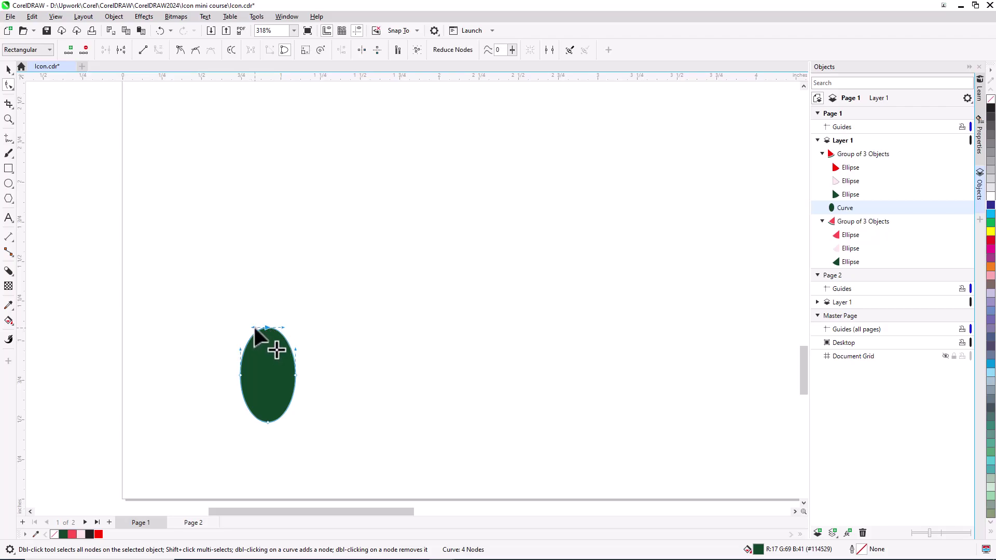
drag(255, 328, 289, 349)
click(269, 422)
drag(253, 424, 268, 422)
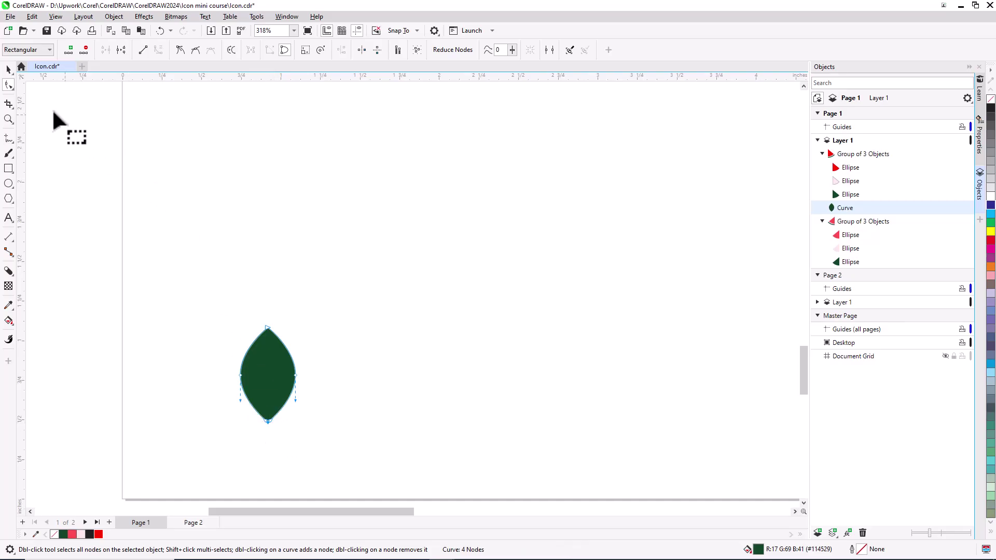
Bring the seed shape in front of the watermelon slice.
click(8, 70)
right_click(264, 363)
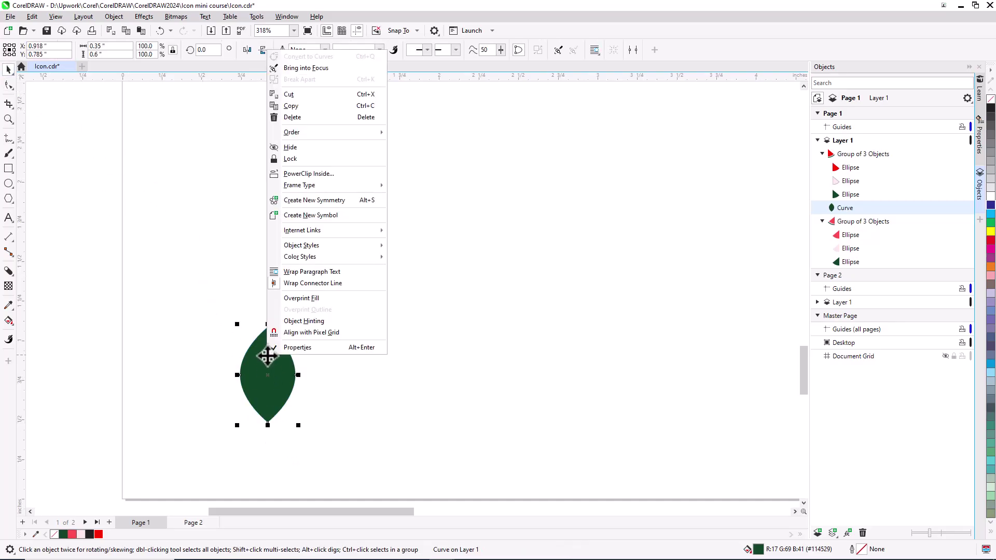
mouse_move(380, 133)
click(415, 134)
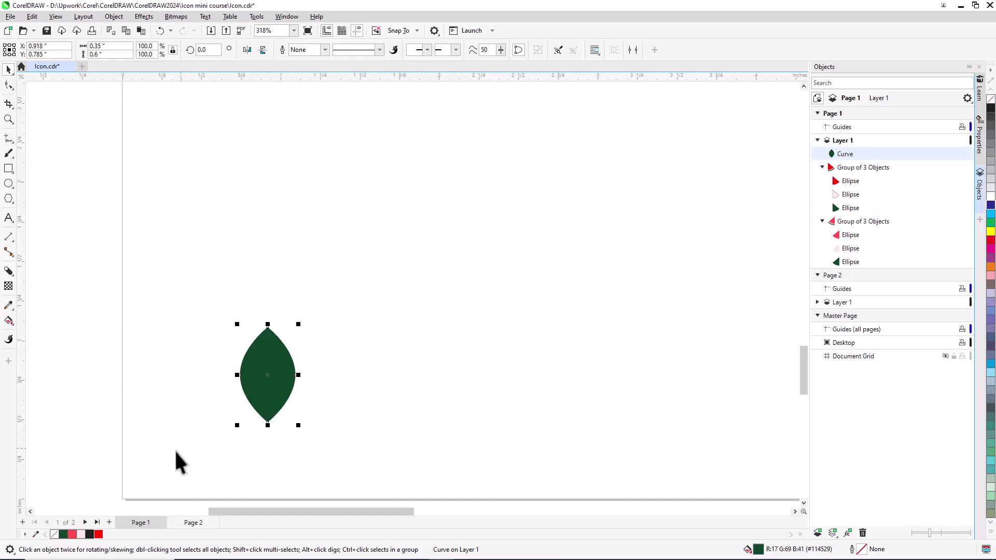
Move the seed onto the centre of the watermelon and duplicate it with Ctrl+D.
scroll(239, 459, down, 5)
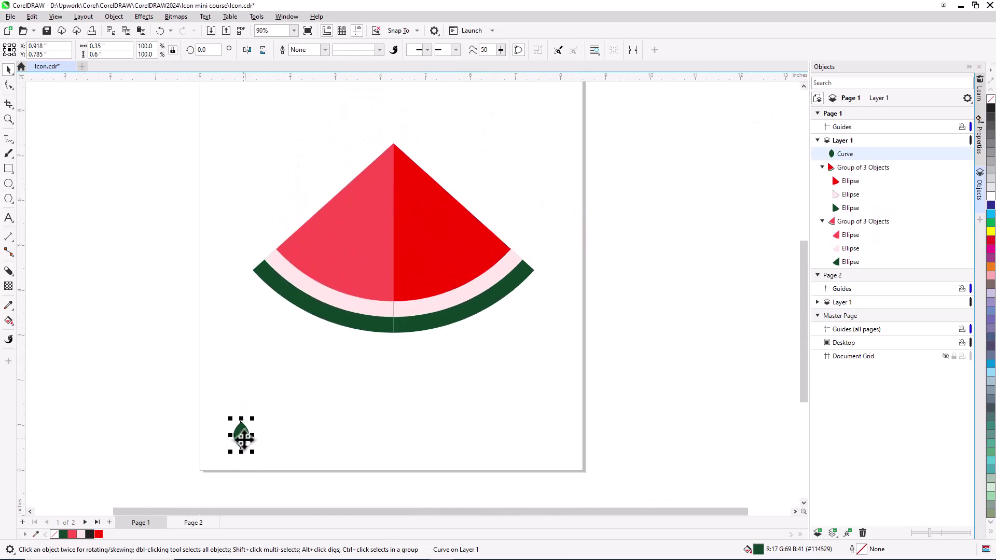
drag(243, 437, 357, 259)
key(ctrl+d)
key(ctrl+d)
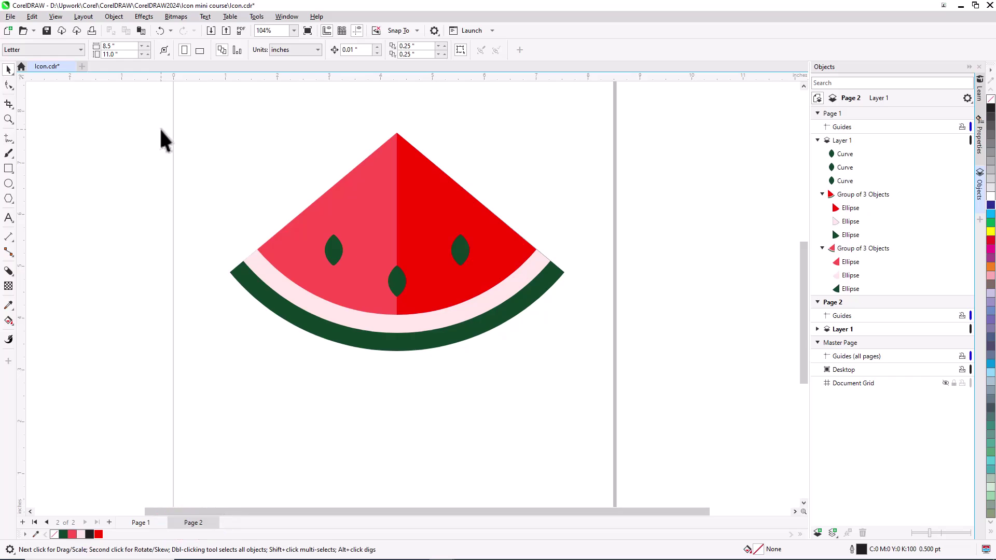
Give all five slice parts 4.0 pt black outlines and remove their fills.
drag(161, 115, 597, 396)
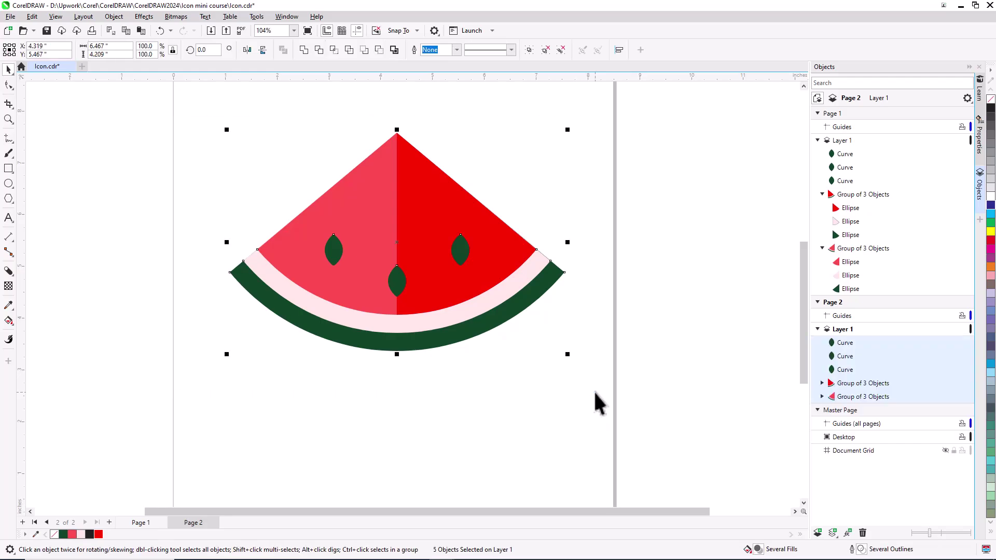
right_click(89, 535)
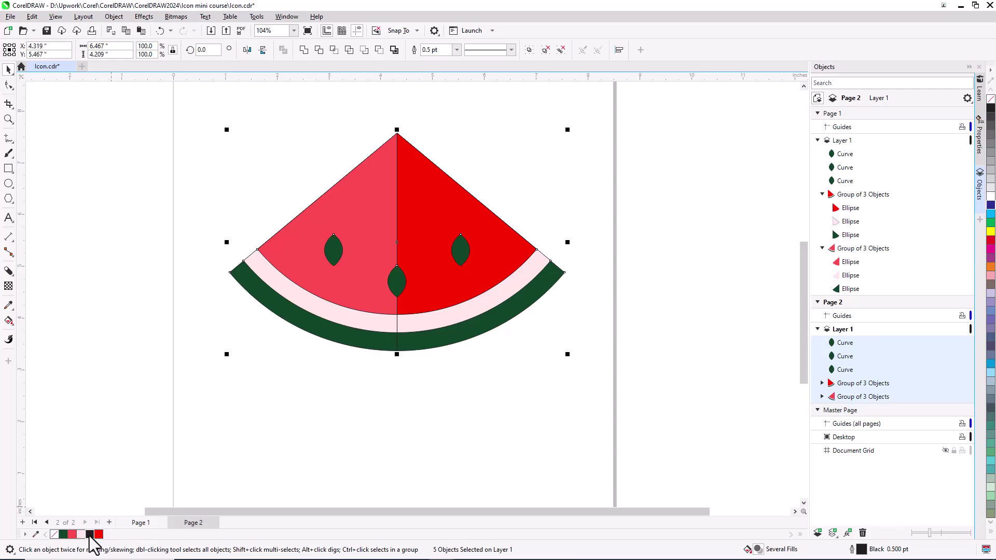
click(456, 50)
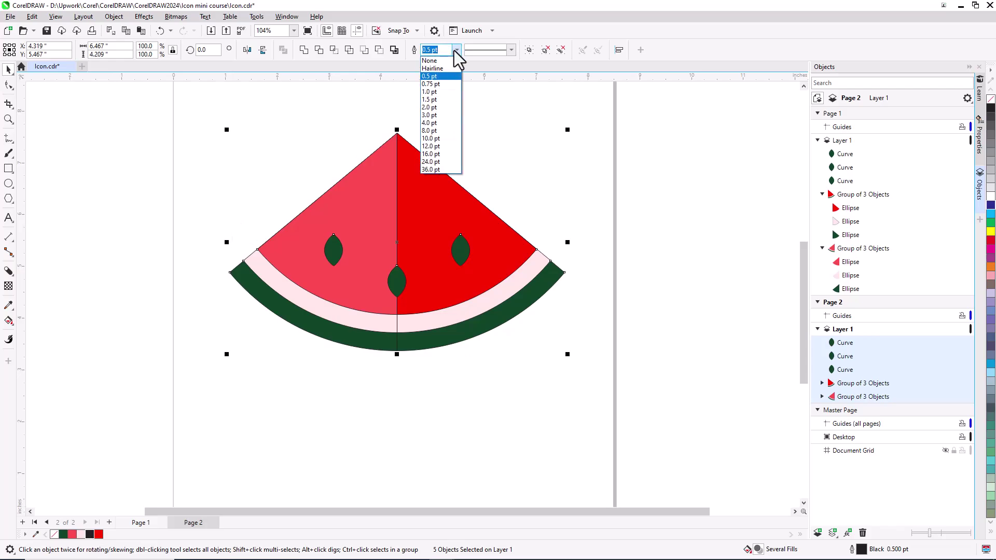
click(450, 123)
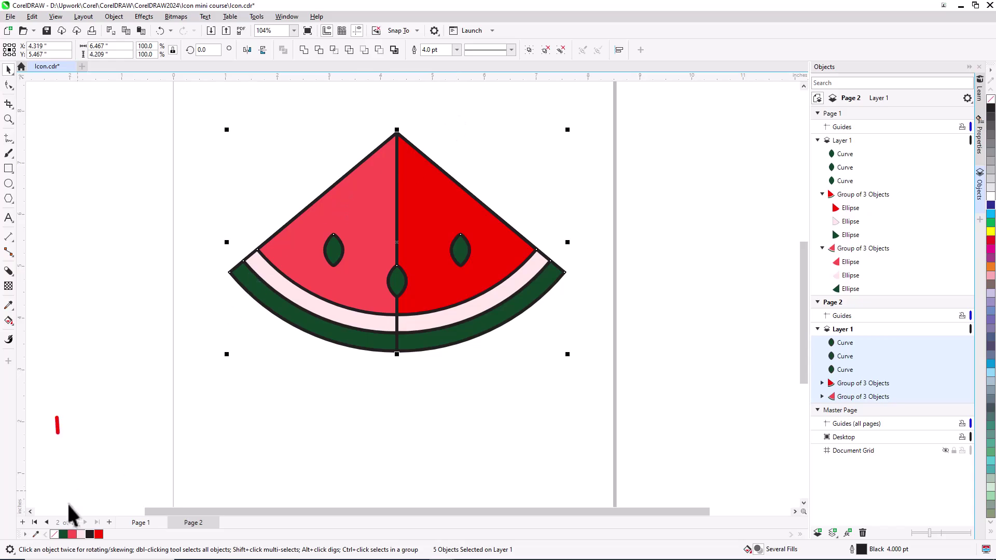
click(54, 534)
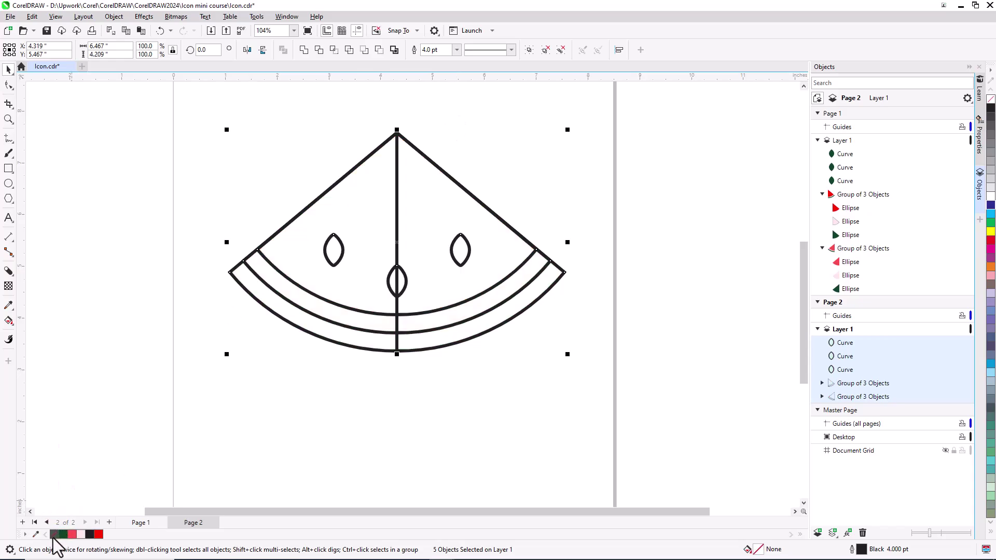
Delete the five vertical centre-line pieces through the middle seed and rind with Virtual Segment Delete.
click(9, 104)
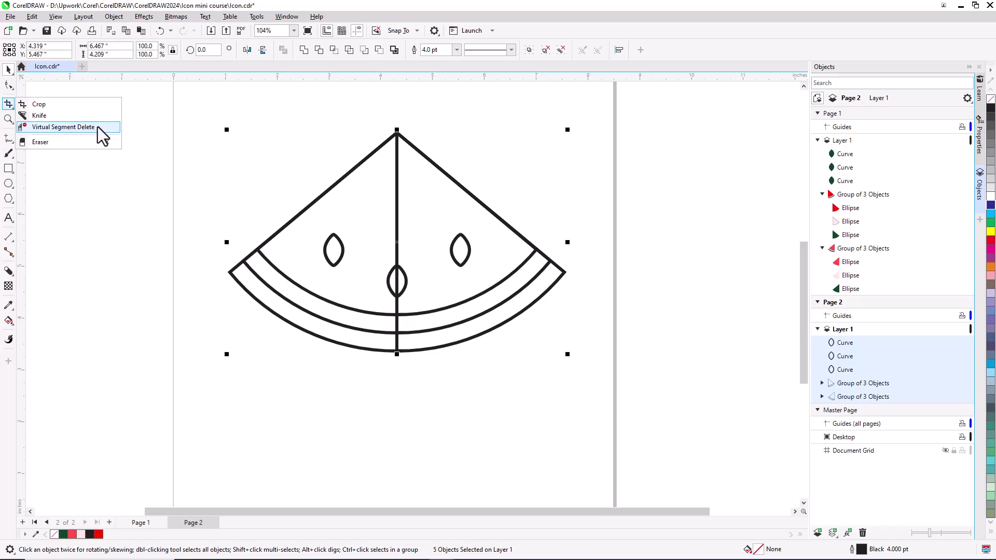
click(63, 127)
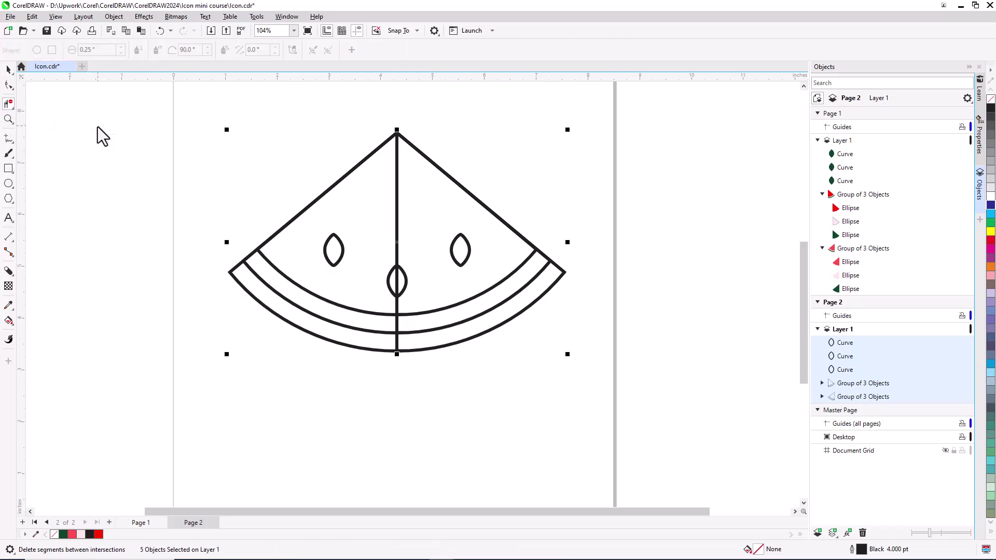
click(397, 237)
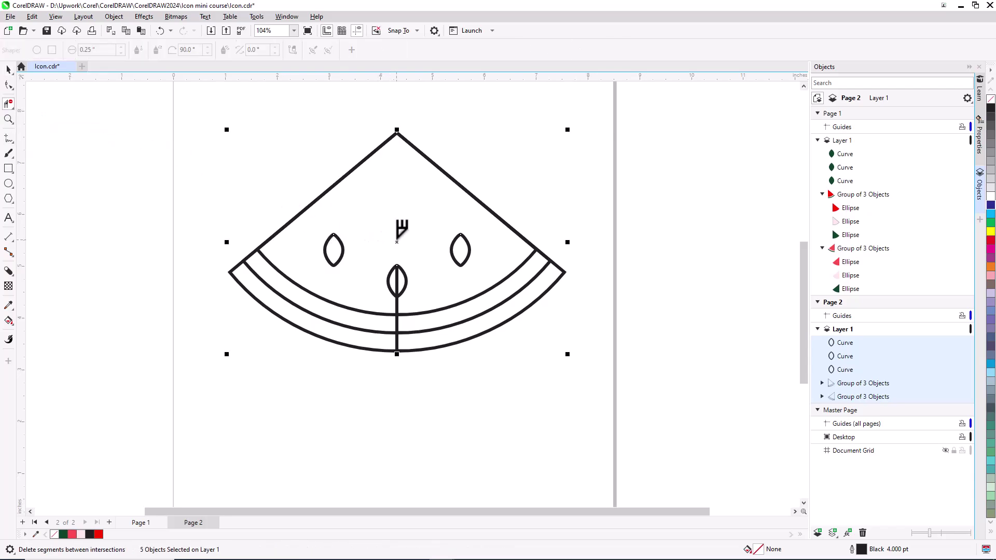
click(397, 281)
click(398, 308)
click(397, 321)
click(397, 343)
scroll(407, 100, up, 4)
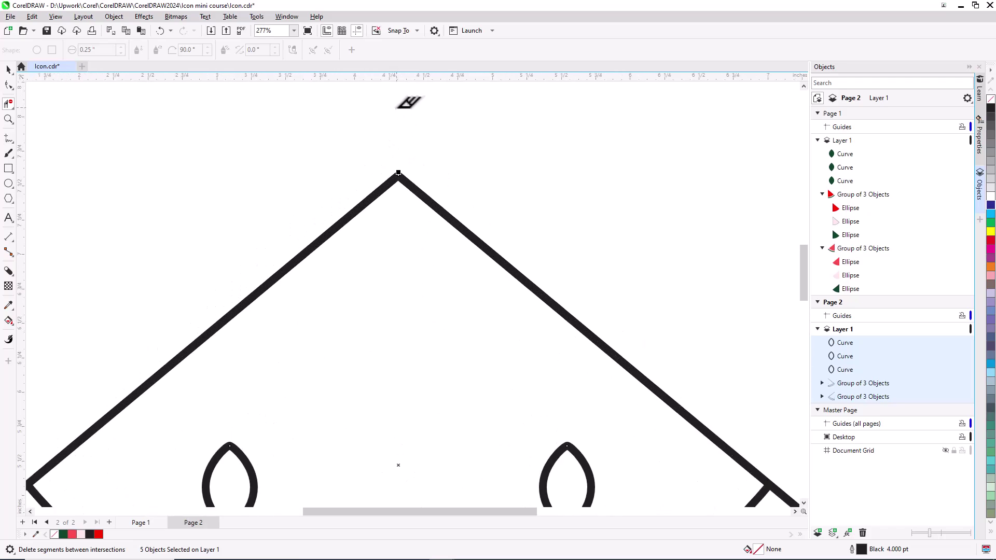
Nudge the left half of the slice one step right to meet the apex.
key(space)
click(89, 162)
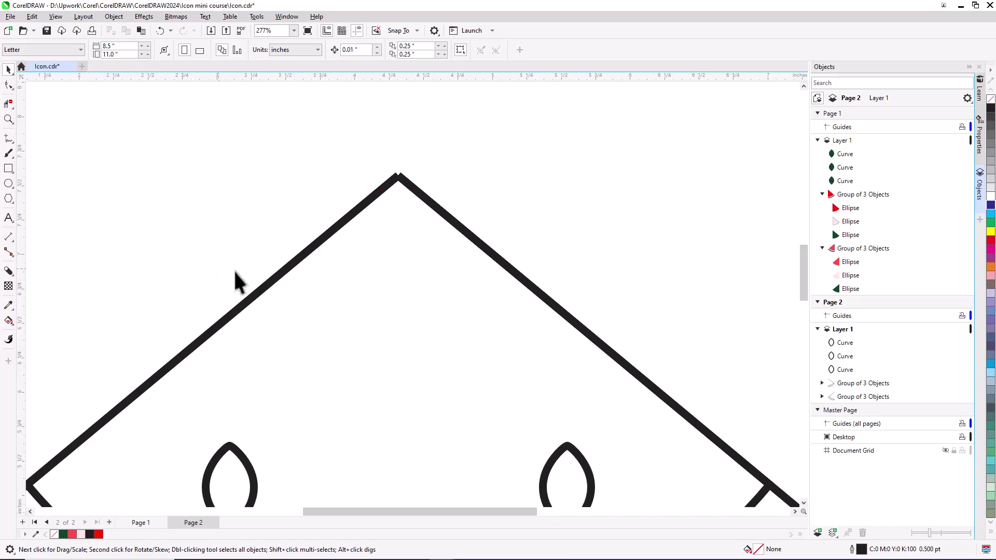
click(275, 296)
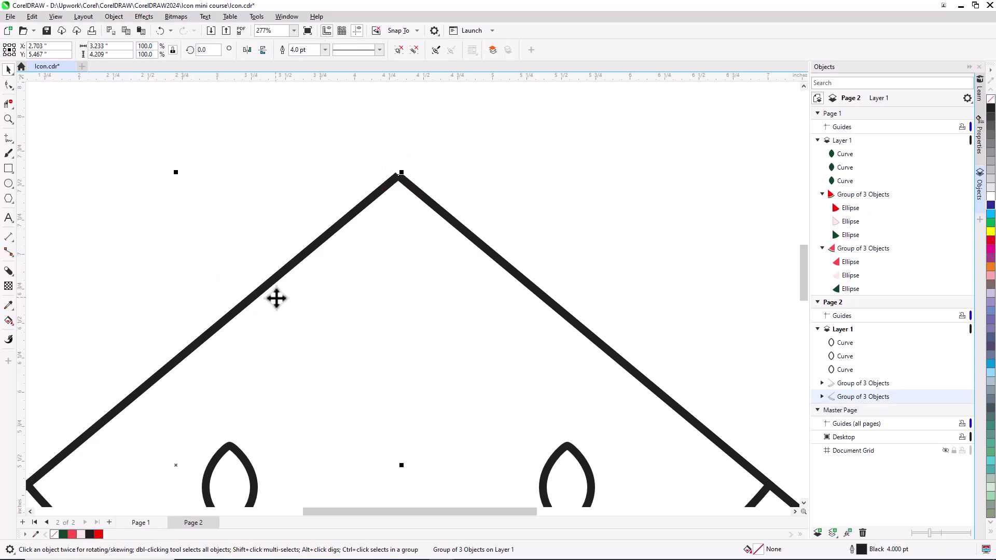
key(Right)
key(Right)
key(Right)
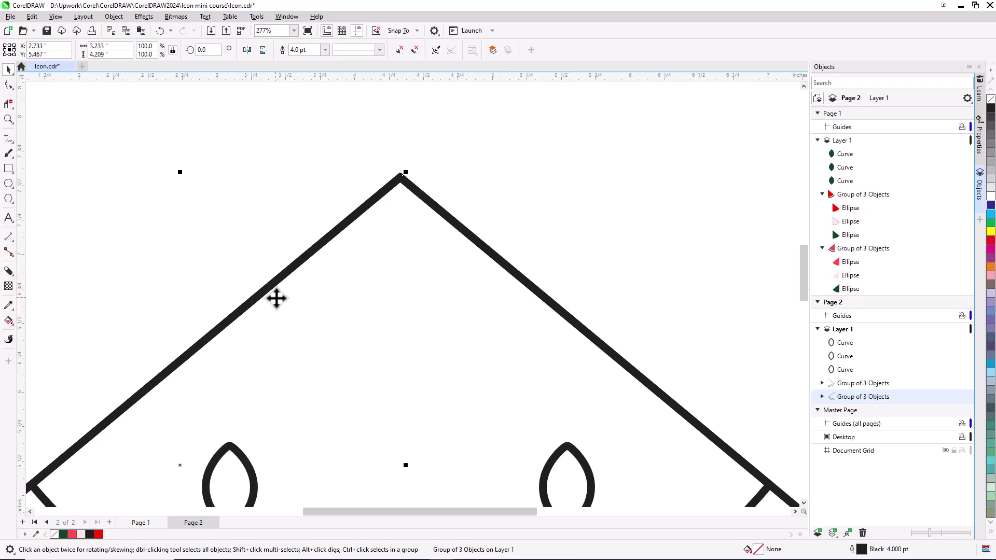
click(278, 178)
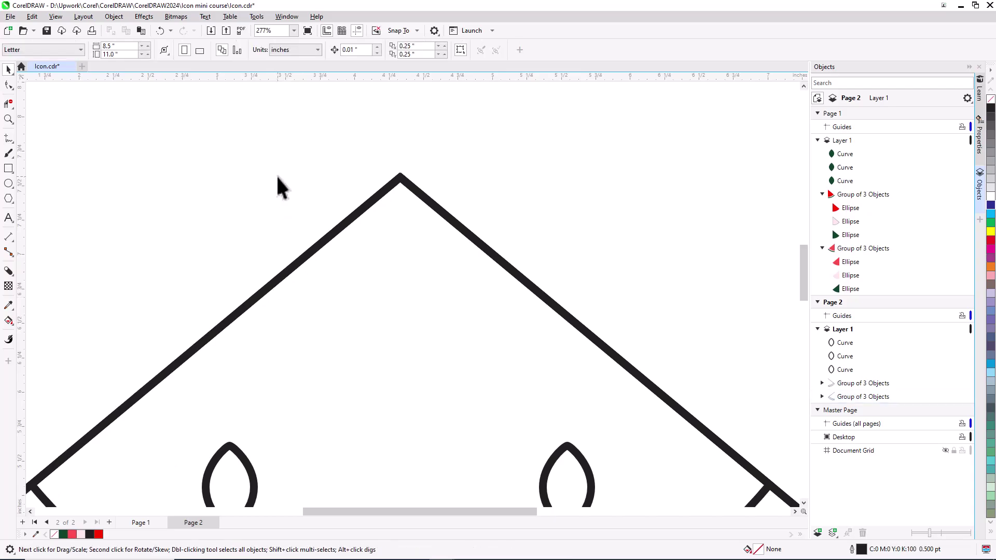
Fill the left, middle and right seeds solid black.
scroll(404, 156, down, 3)
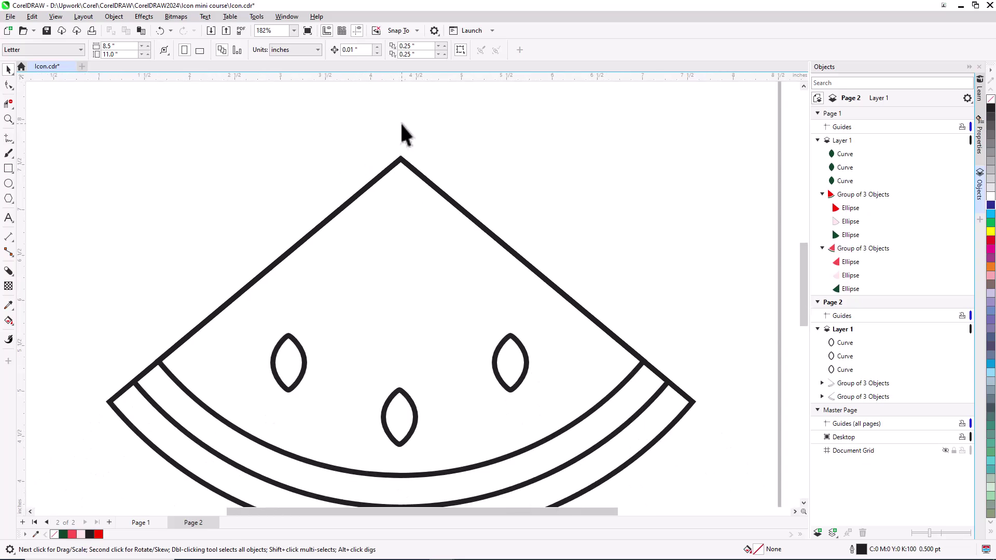
click(337, 286)
shift+click(390, 319)
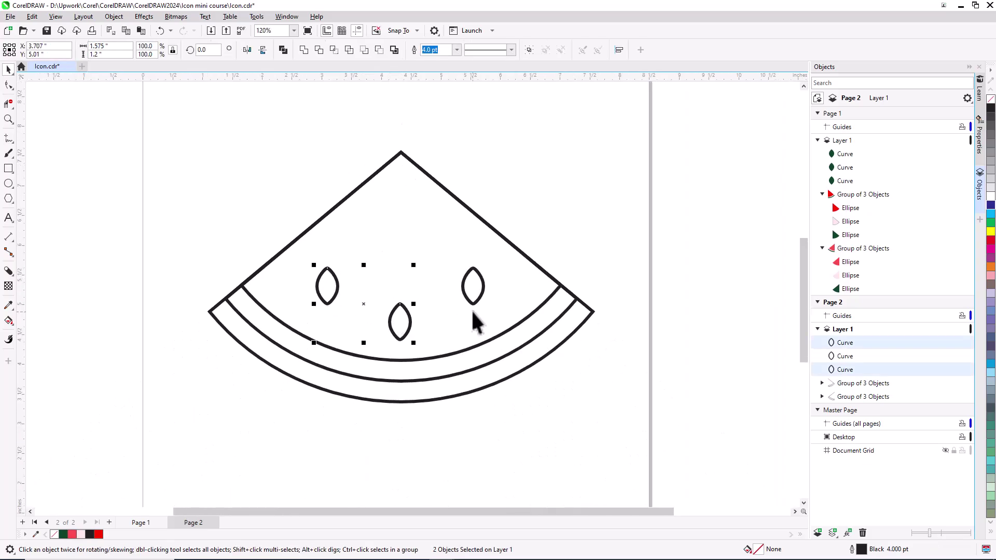
shift+click(473, 304)
click(90, 535)
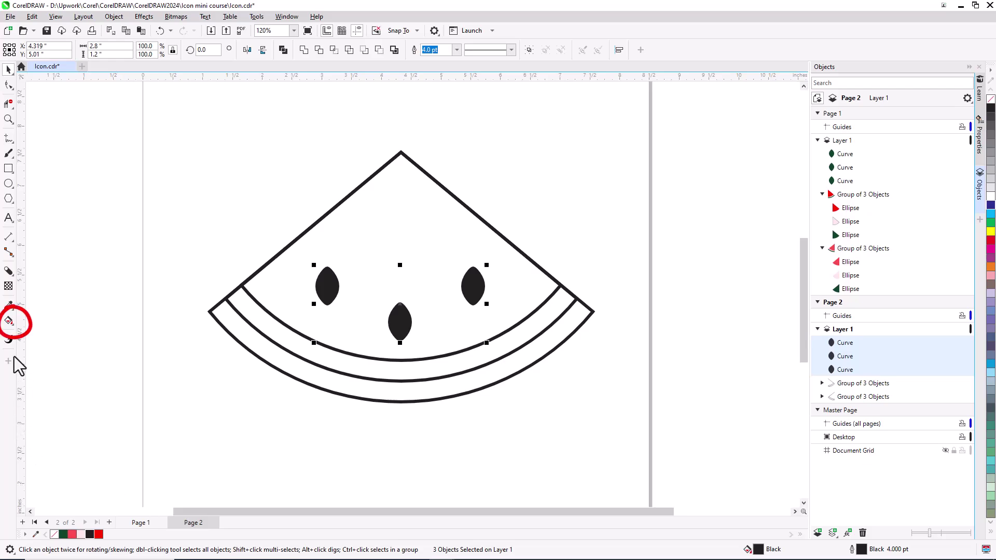
Fill the outer rind band black using Smart Fill.
click(14, 325)
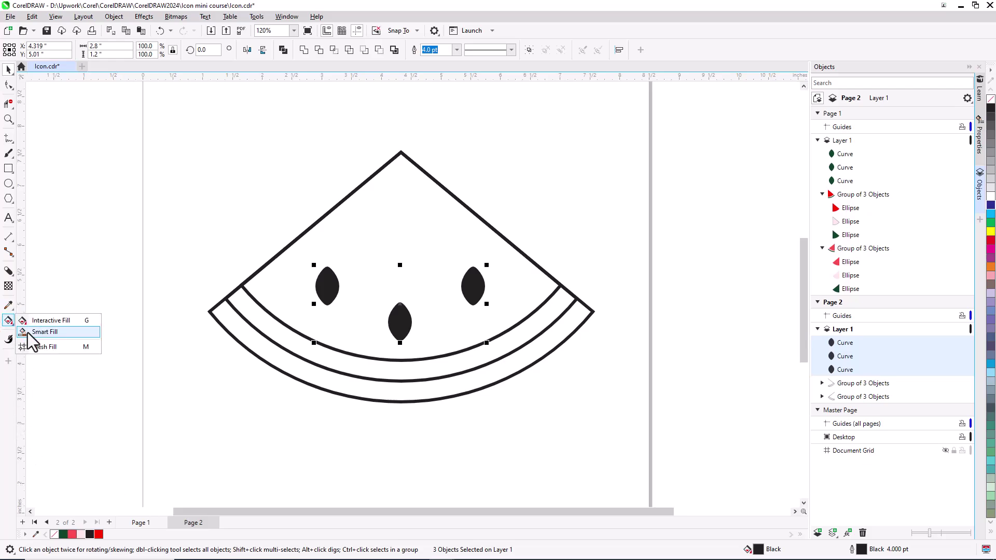
click(64, 333)
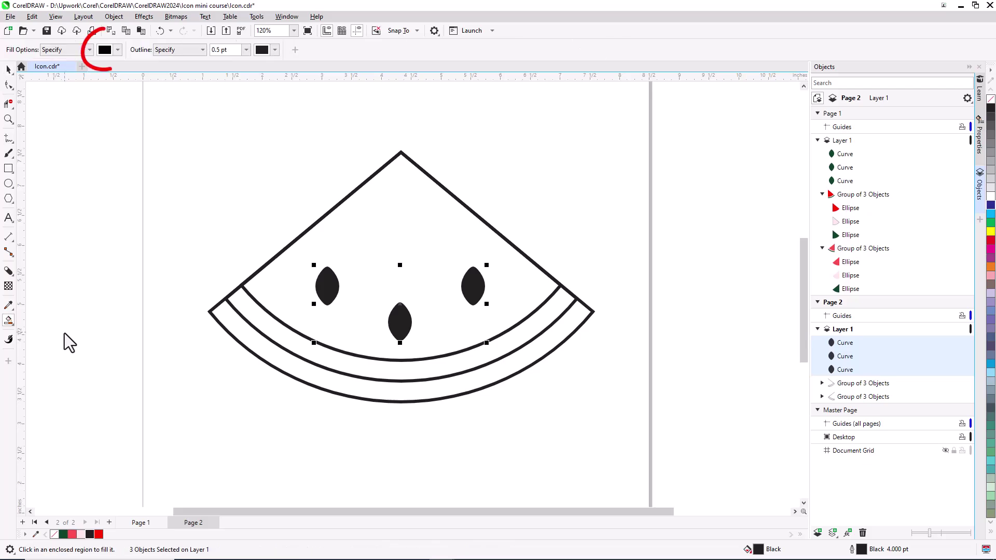
click(234, 325)
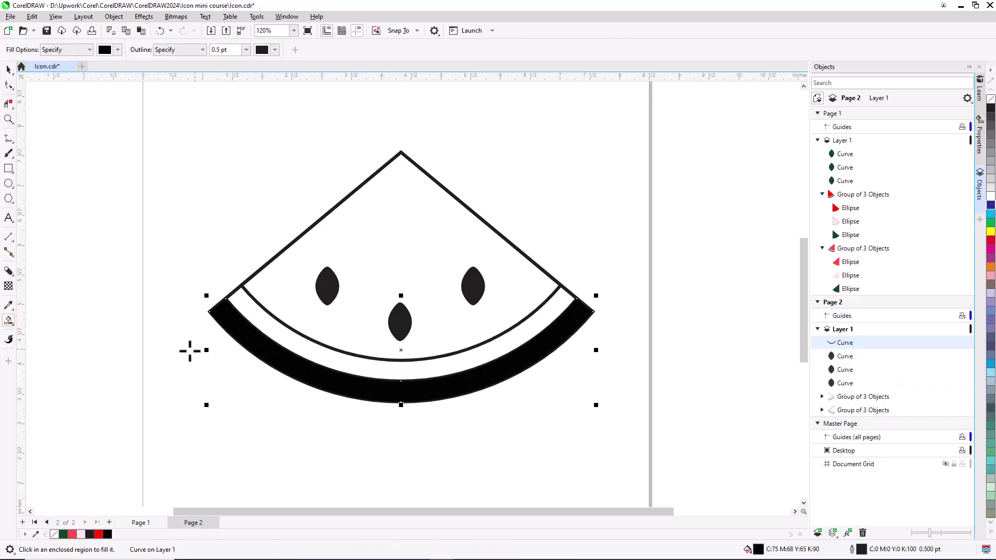
key(ctrl+z)
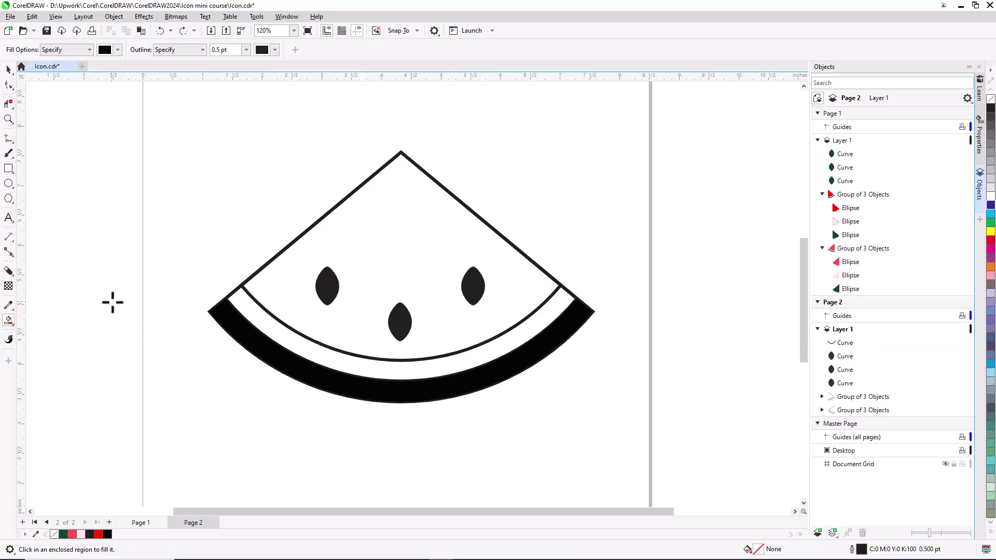